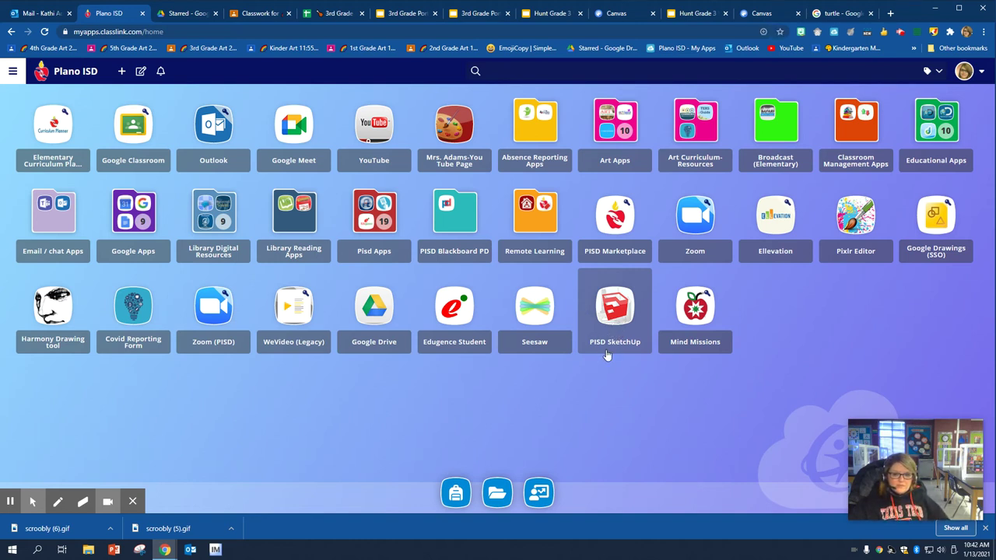
# Launch the PISD SketchUp app from the ClassLink home page.
pyautogui.click(612, 309)
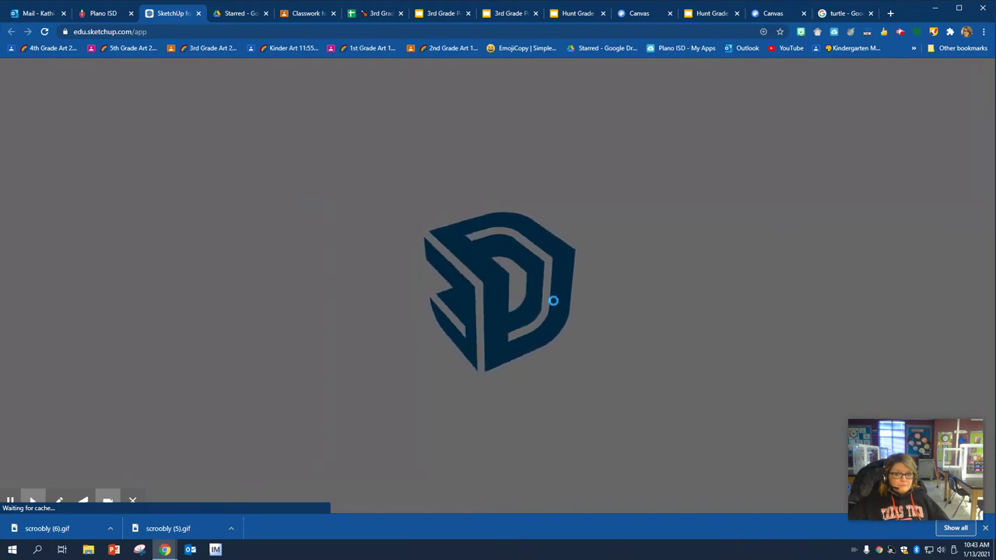
# Start a new model from the Simple Template – Feet and Inches.
pyautogui.click(900, 31)
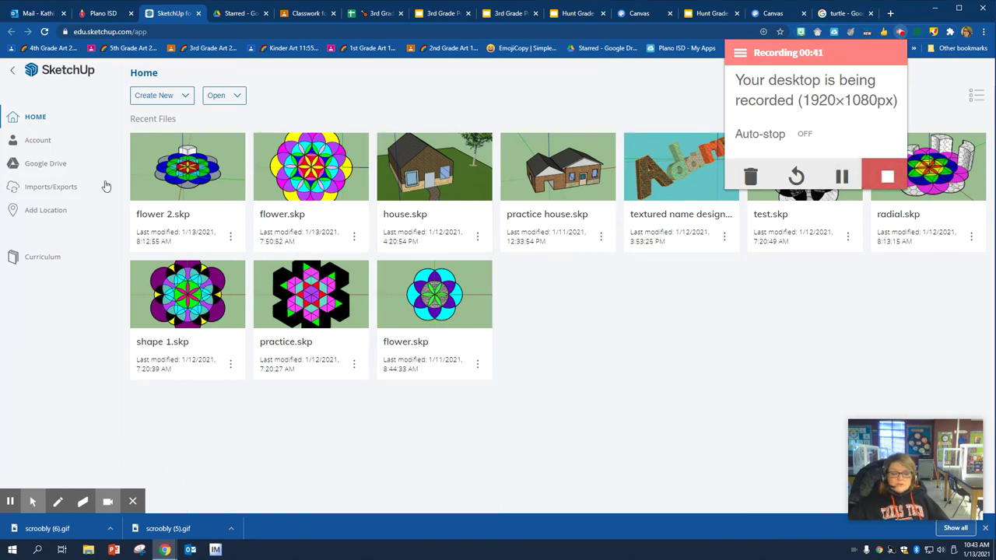
pyautogui.click(162, 96)
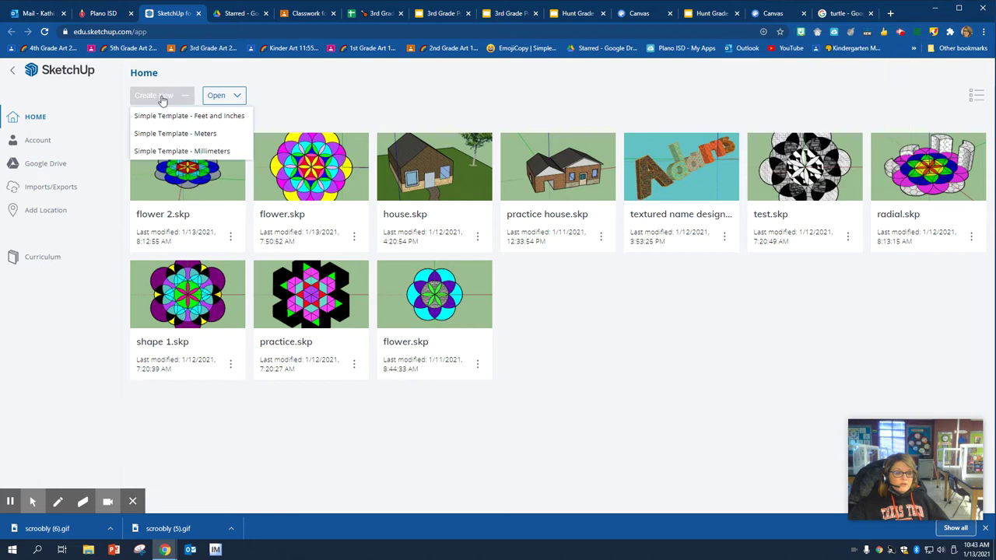
pyautogui.click(188, 116)
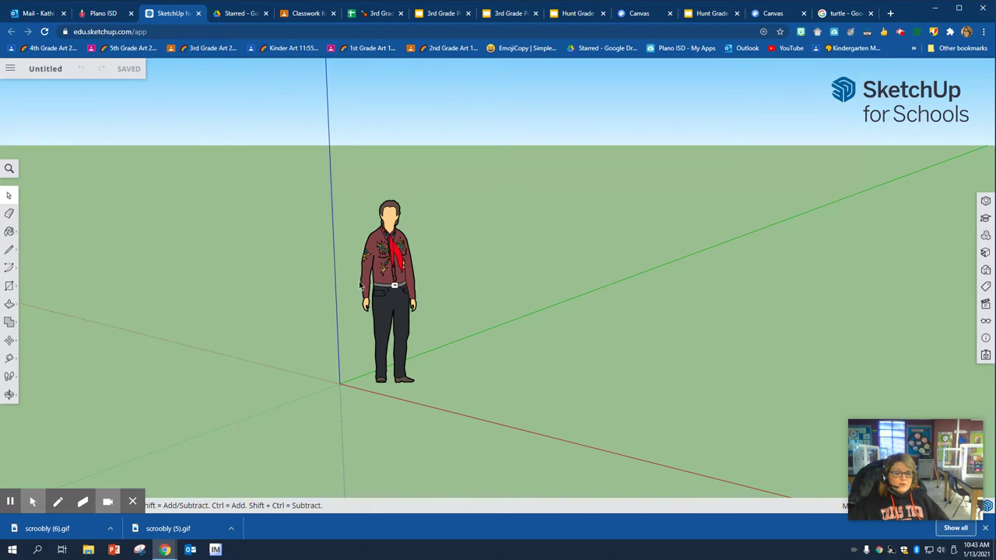
# Select the default standing figure and erase it with the Eraser.
pyautogui.click(388, 274)
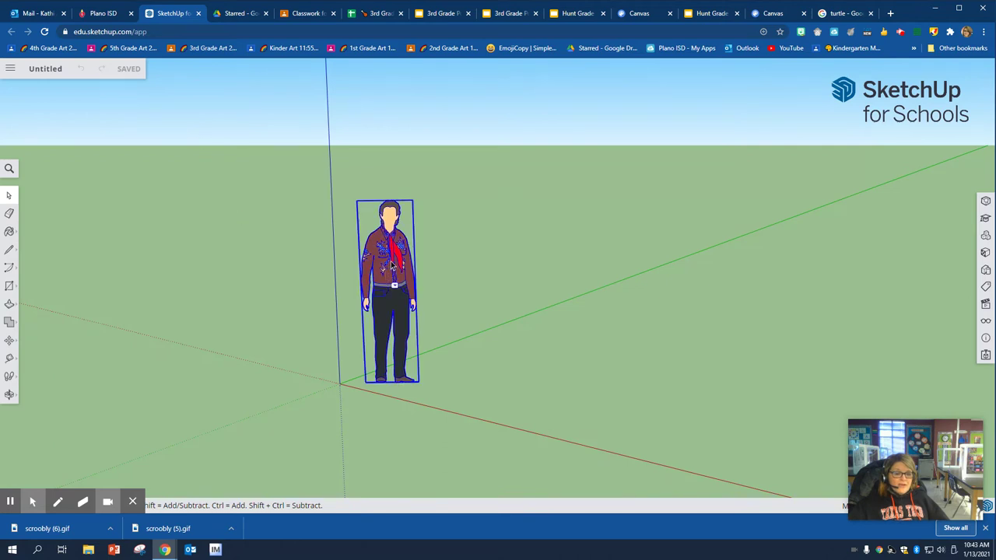
pyautogui.click(8, 215)
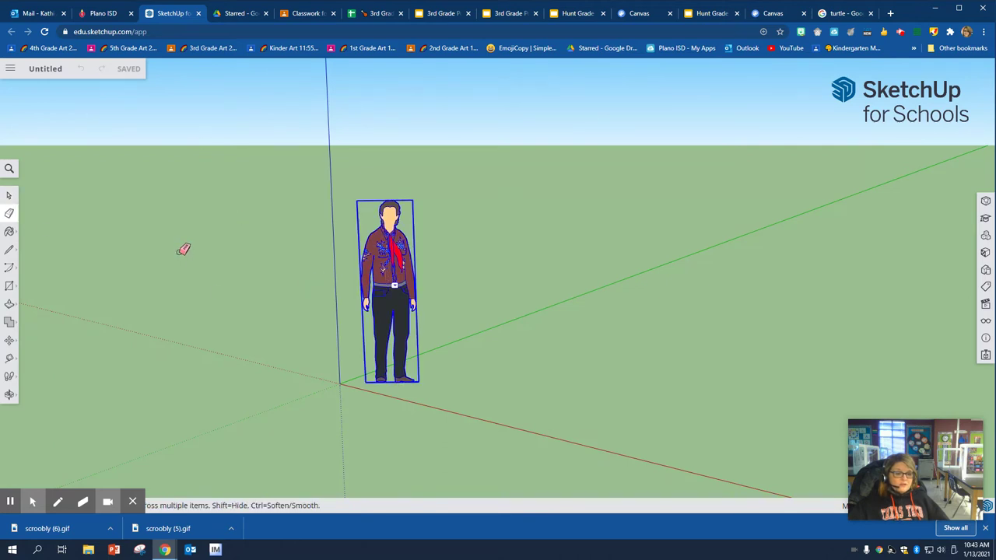
pyautogui.moveTo(351, 275)
pyautogui.mouseDown()
pyautogui.moveTo(401, 311)
pyautogui.moveTo(441, 320)
pyautogui.mouseUp()
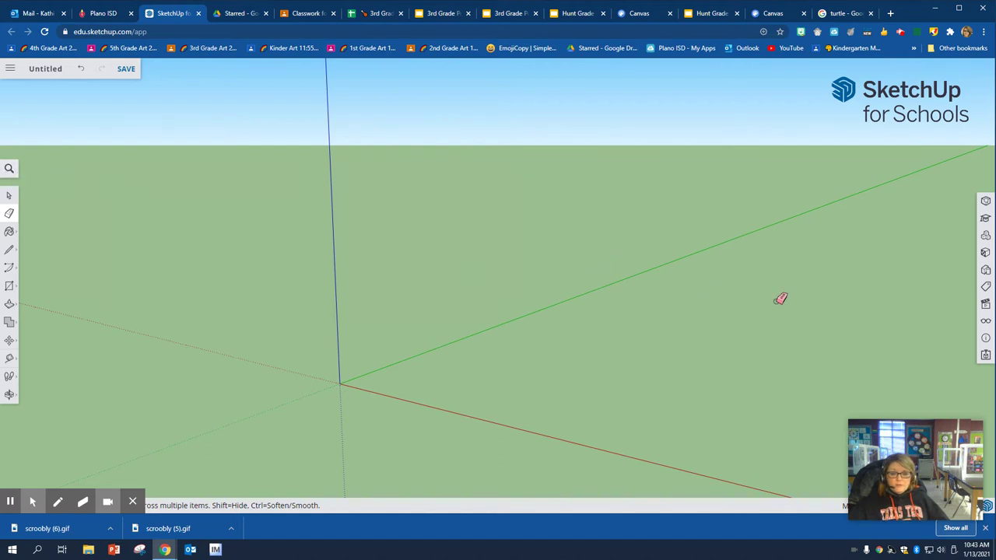
# Switch to the Top view and turn off Axes in the Display panel.
pyautogui.click(985, 306)
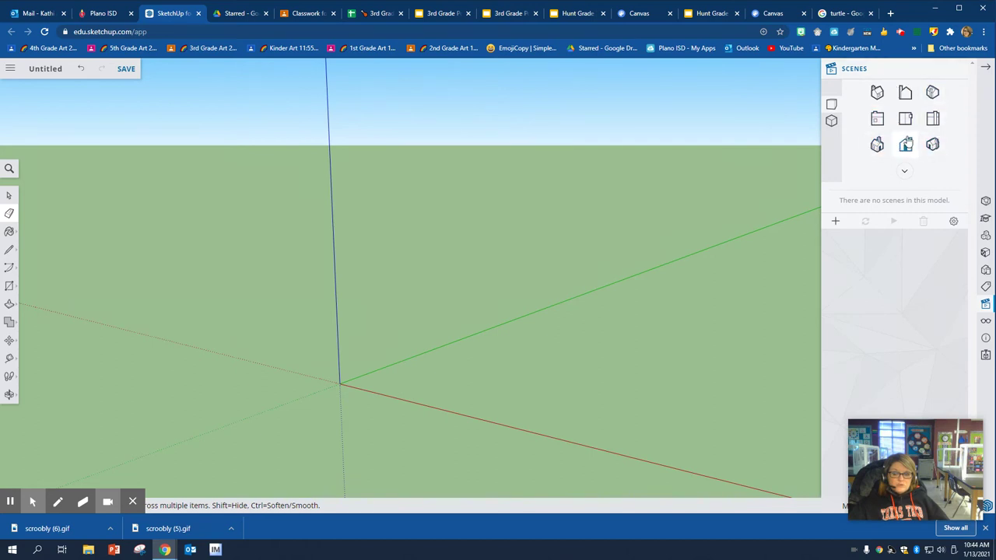
pyautogui.click(905, 122)
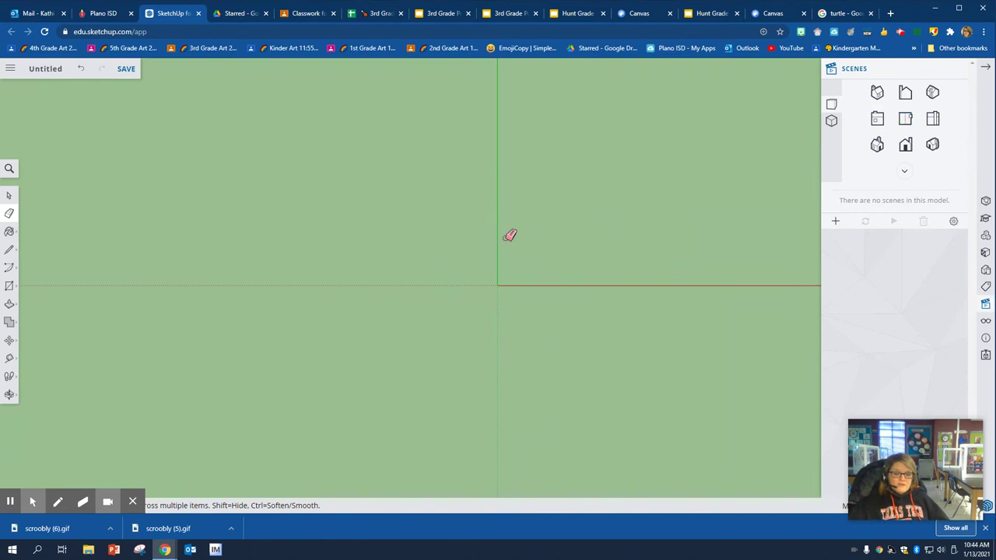
pyautogui.click(985, 321)
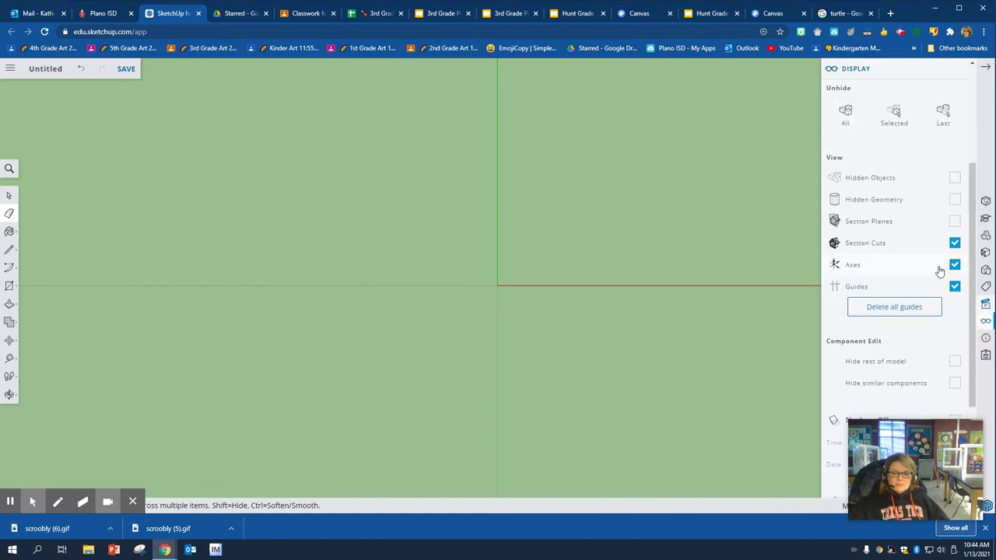
pyautogui.click(955, 266)
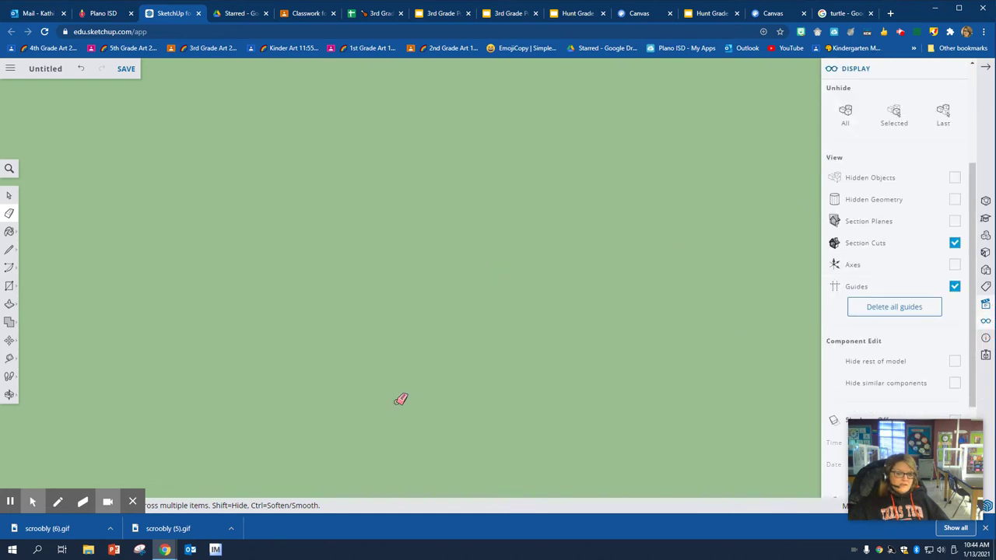
pyautogui.click(987, 71)
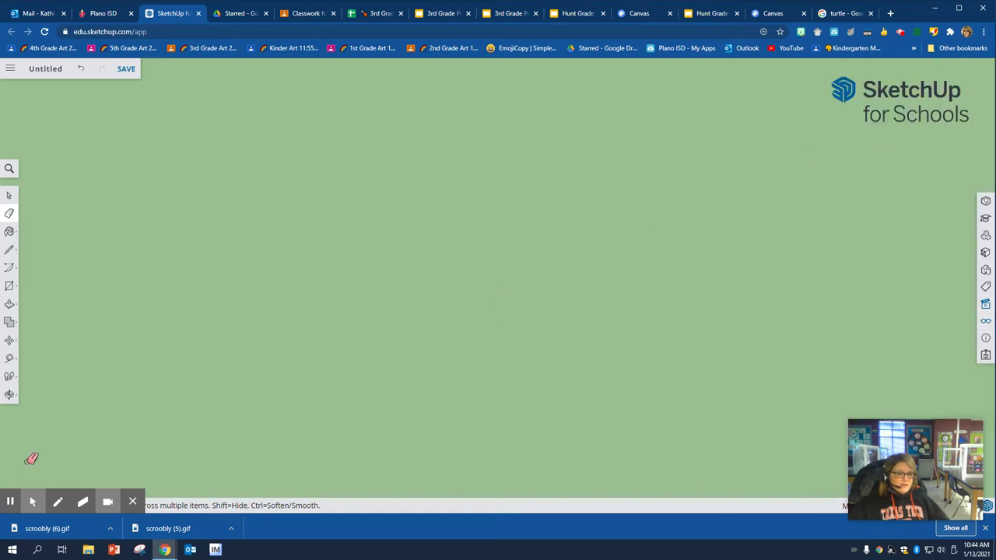
# Draw a circle near the middle of the canvas.
pyautogui.click(9, 288)
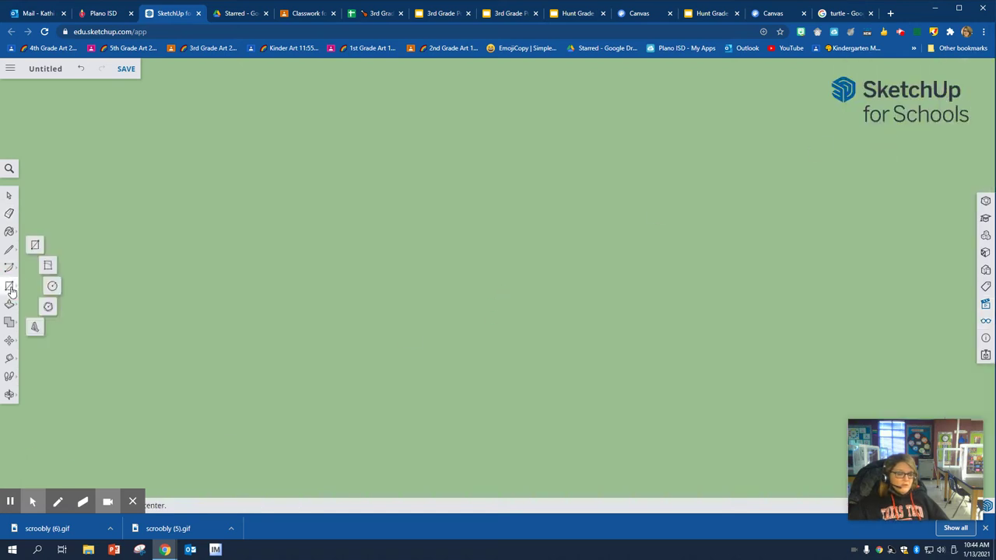
pyautogui.click(50, 285)
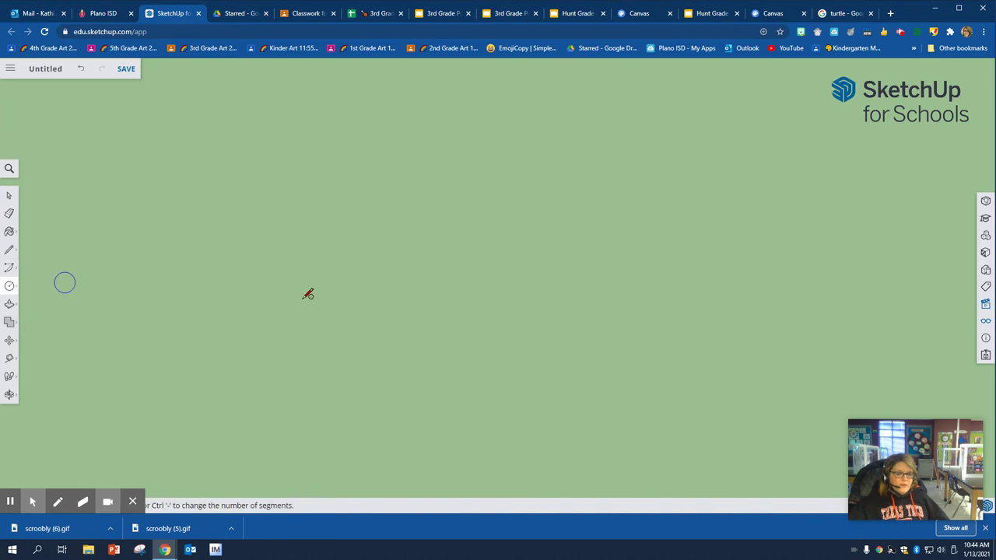
pyautogui.click(429, 273)
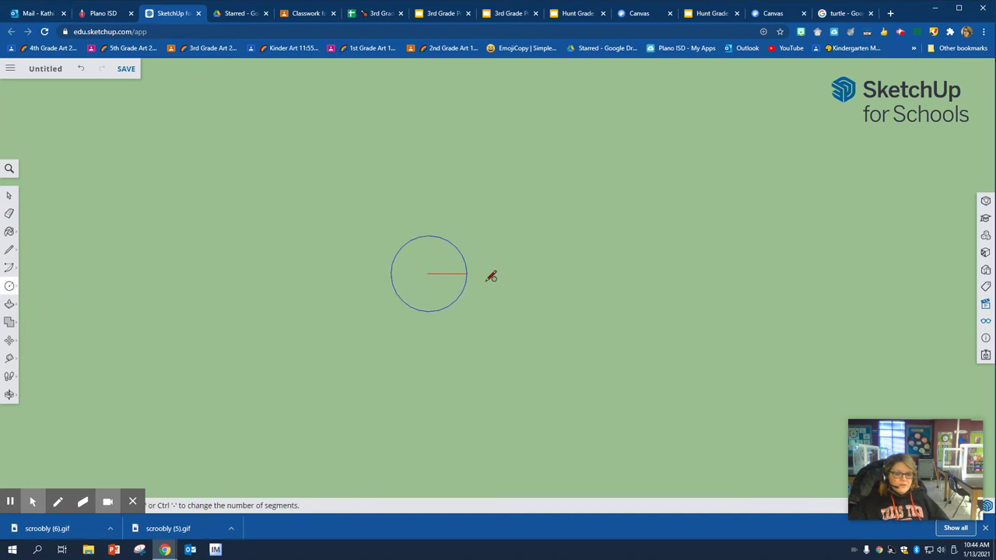
pyautogui.click(480, 280)
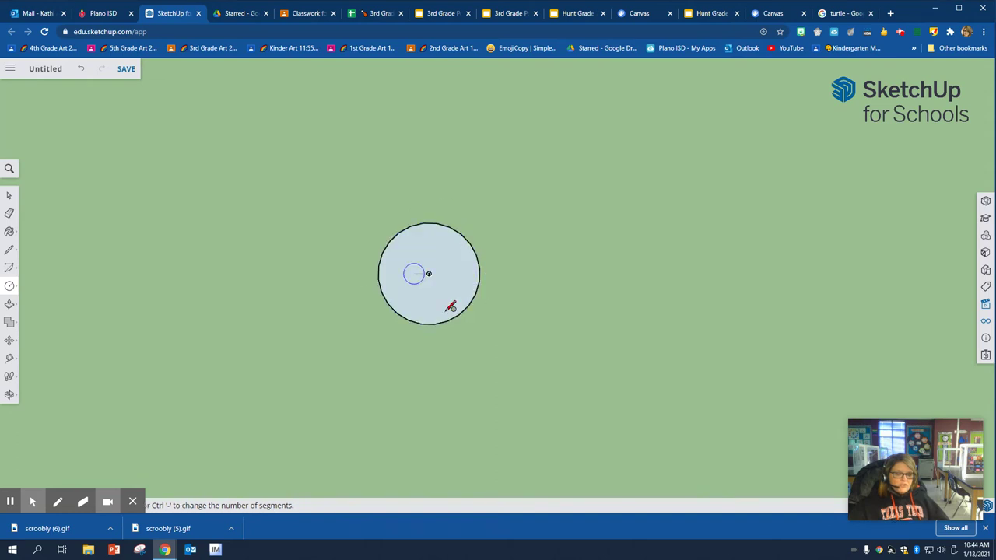
# Paint the circle with the red material using the Paint Bucket.
pyautogui.click(9, 232)
pyautogui.press('b')
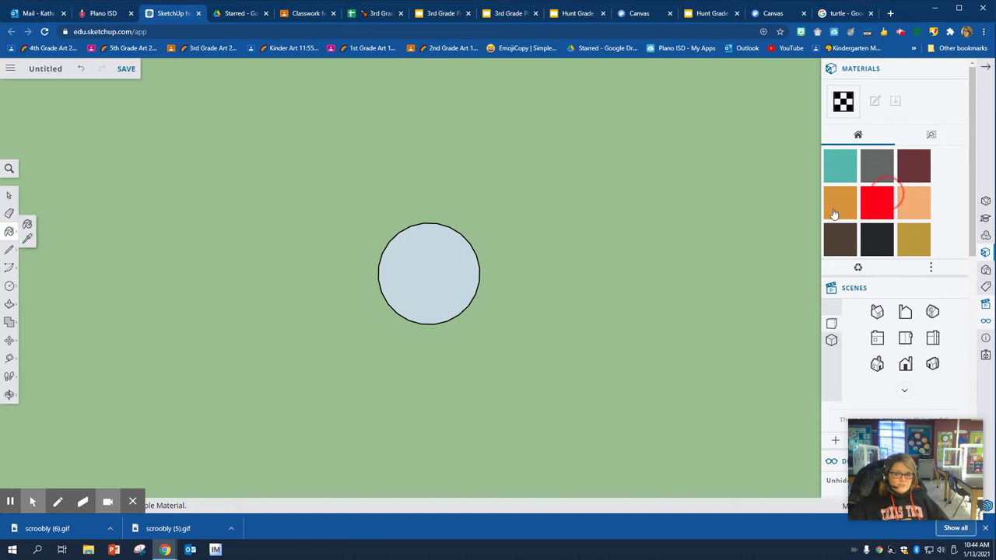
pyautogui.click(886, 199)
pyautogui.click(438, 271)
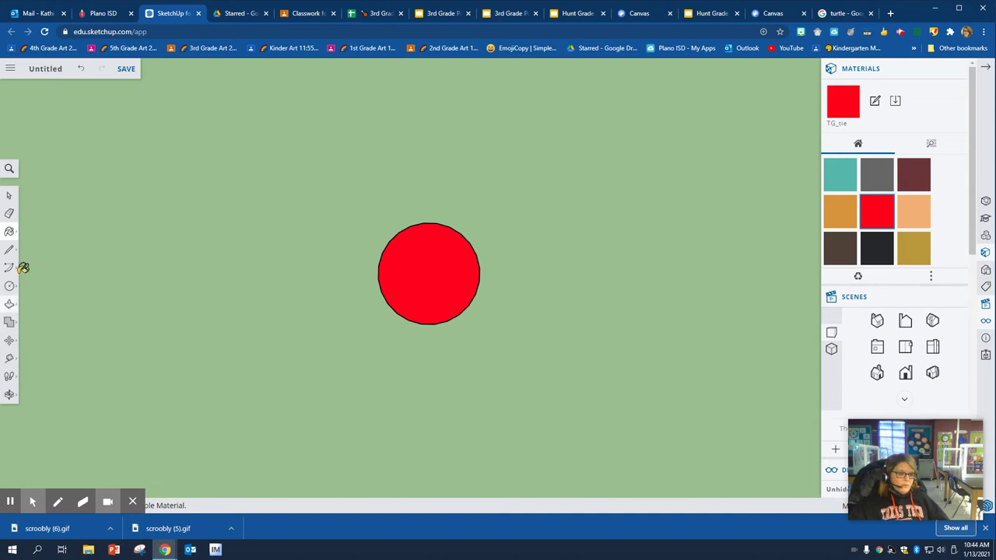
# Draw three circles centred on the red circle's right, top and left edge points, each reaching its centre.
pyautogui.click(10, 289)
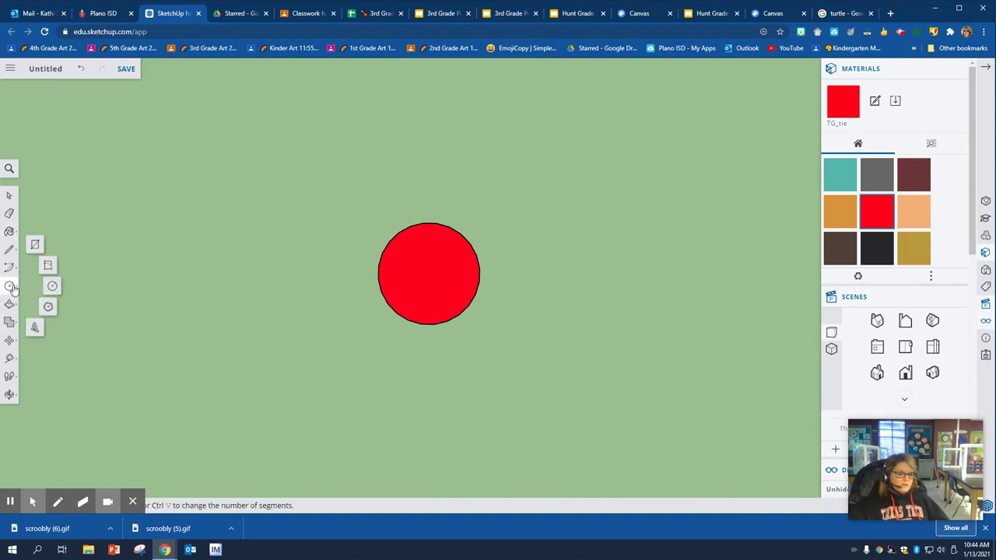
pyautogui.click(54, 287)
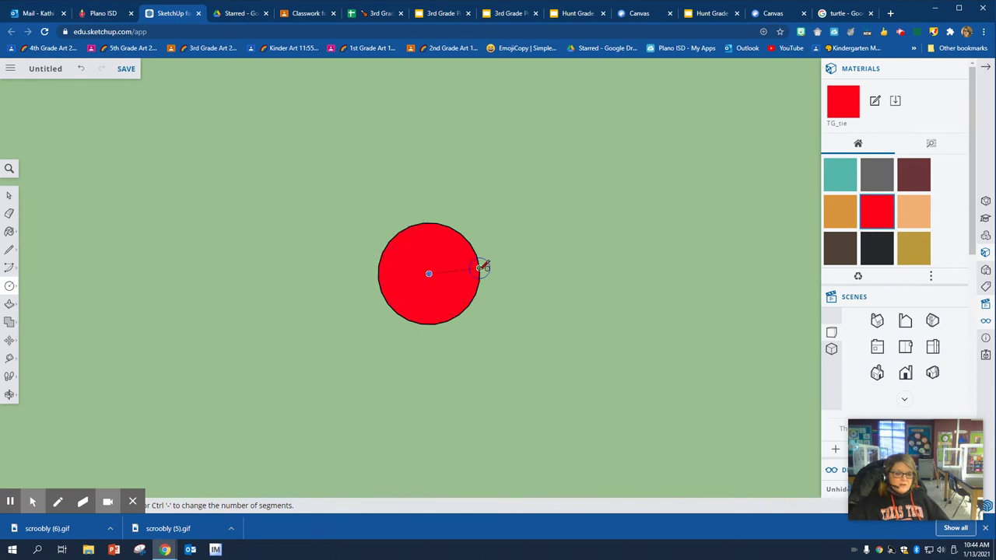
pyautogui.click(479, 267)
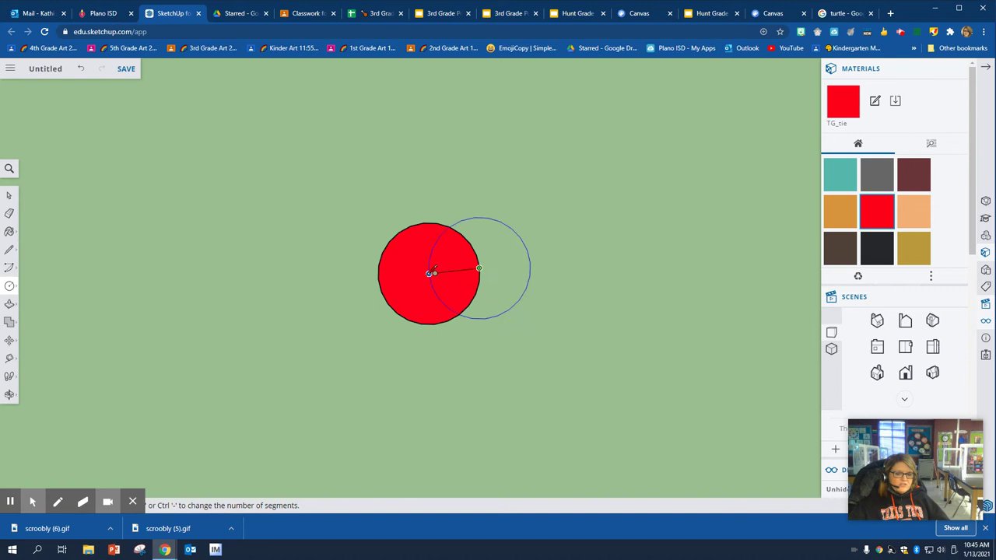
pyautogui.click(434, 270)
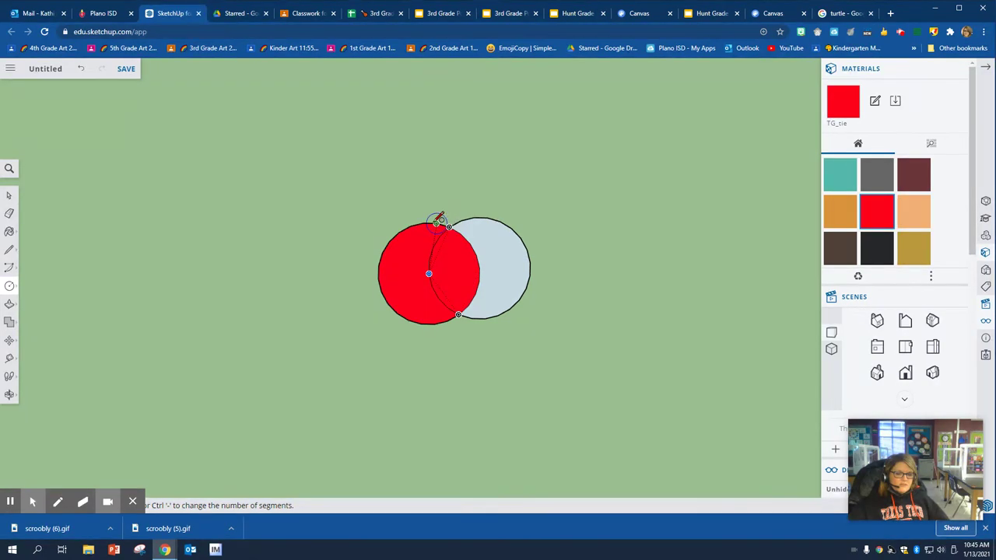
pyautogui.click(450, 225)
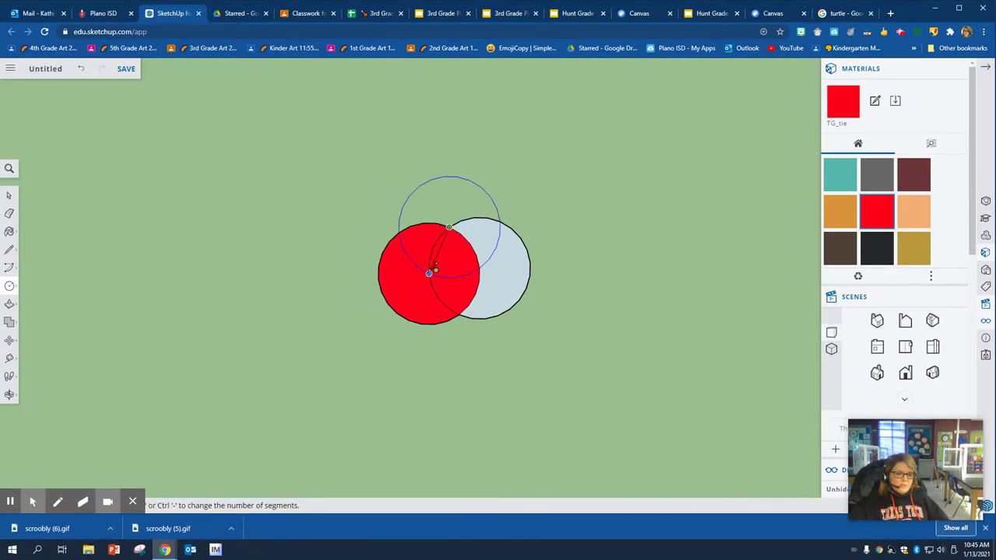
pyautogui.click(429, 272)
pyautogui.click(399, 232)
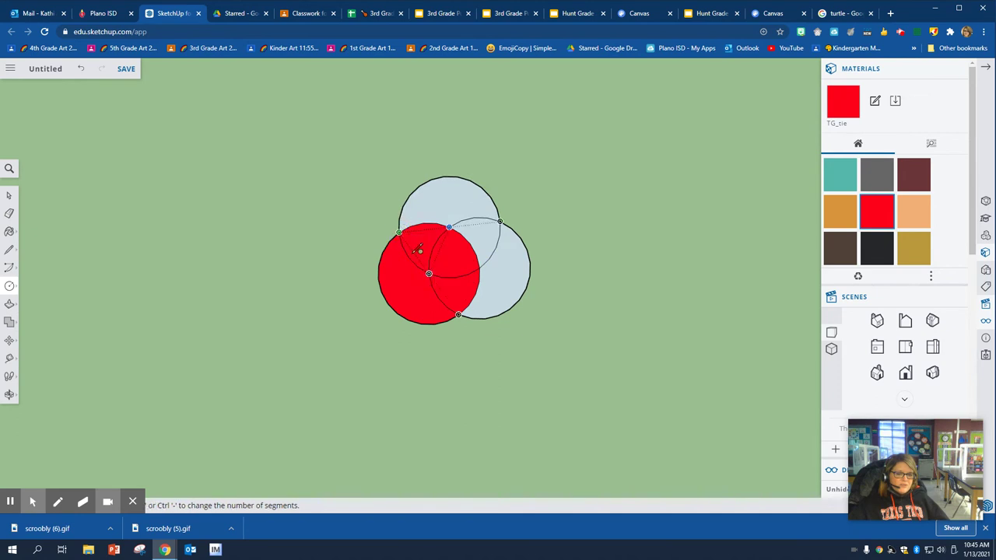
pyautogui.click(381, 278)
# Draw the remaining three edge-centred circles through the red centre to close the six-circle ring.
pyautogui.click(379, 278)
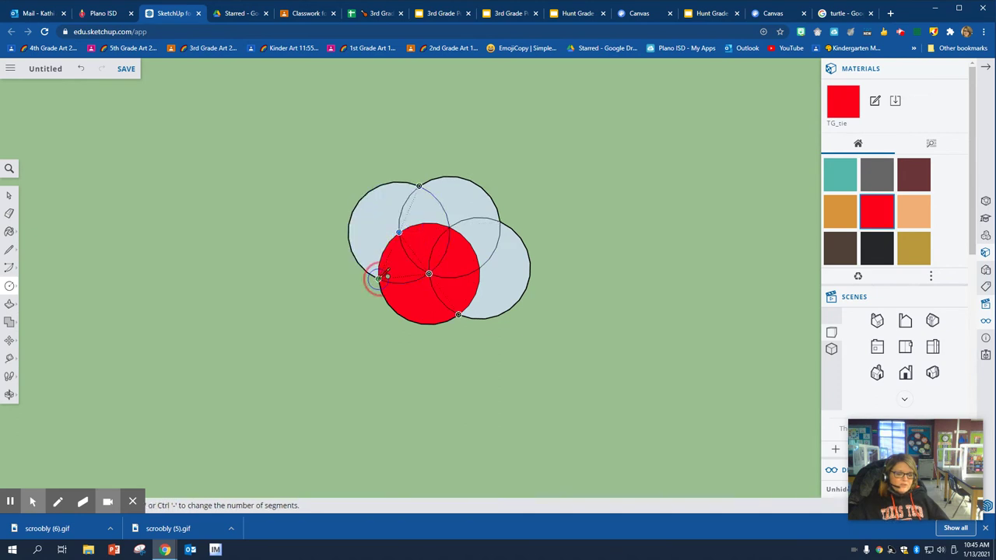
pyautogui.click(418, 294)
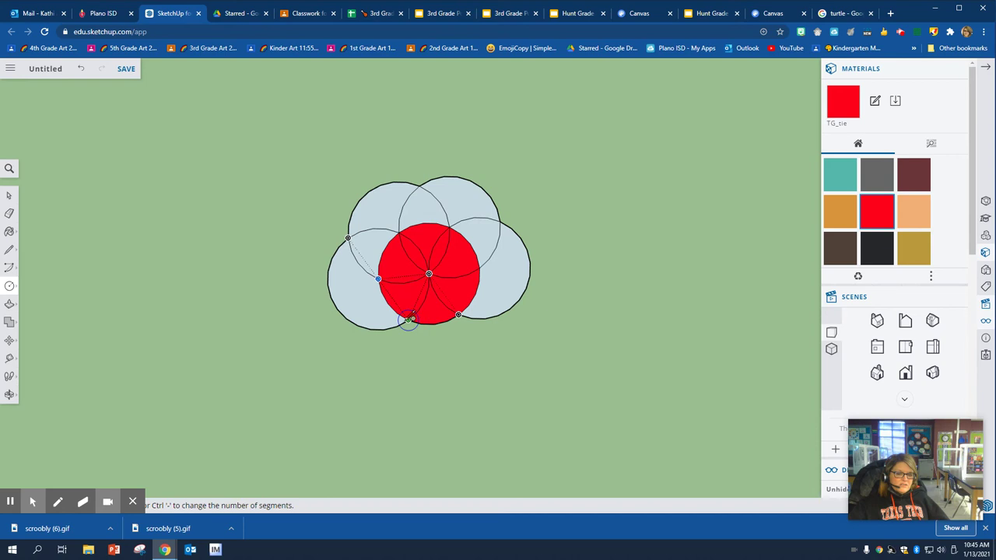
pyautogui.click(407, 321)
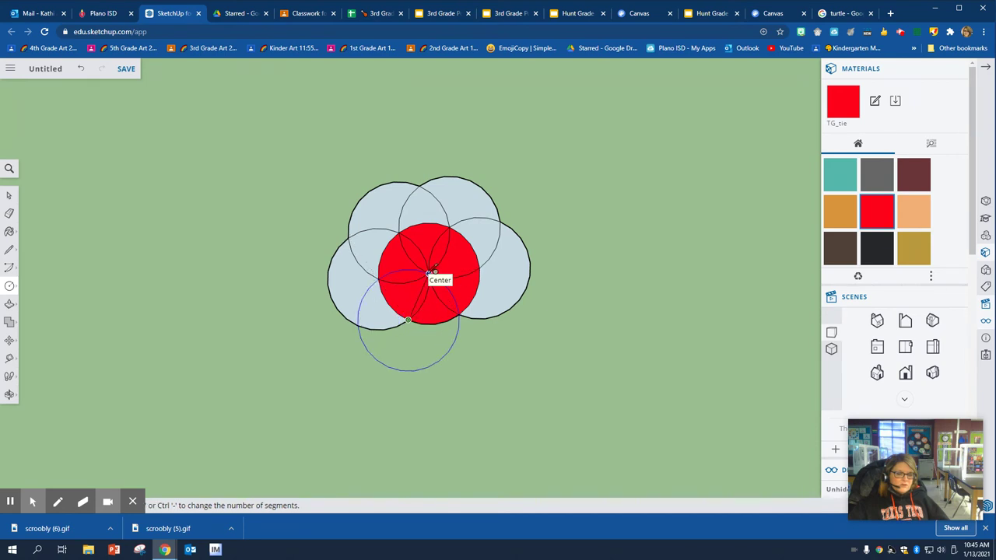
pyautogui.click(429, 273)
pyautogui.click(459, 315)
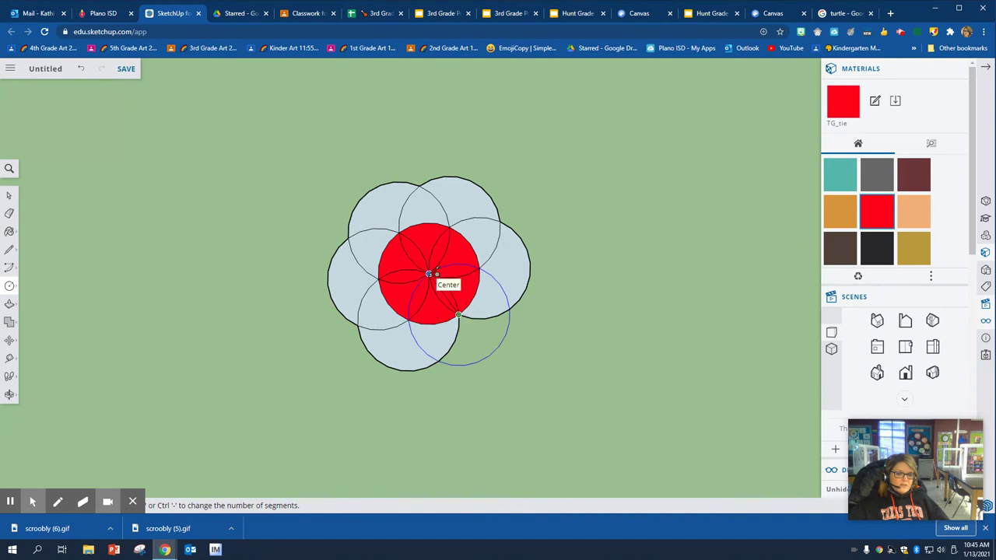
pyautogui.click(429, 273)
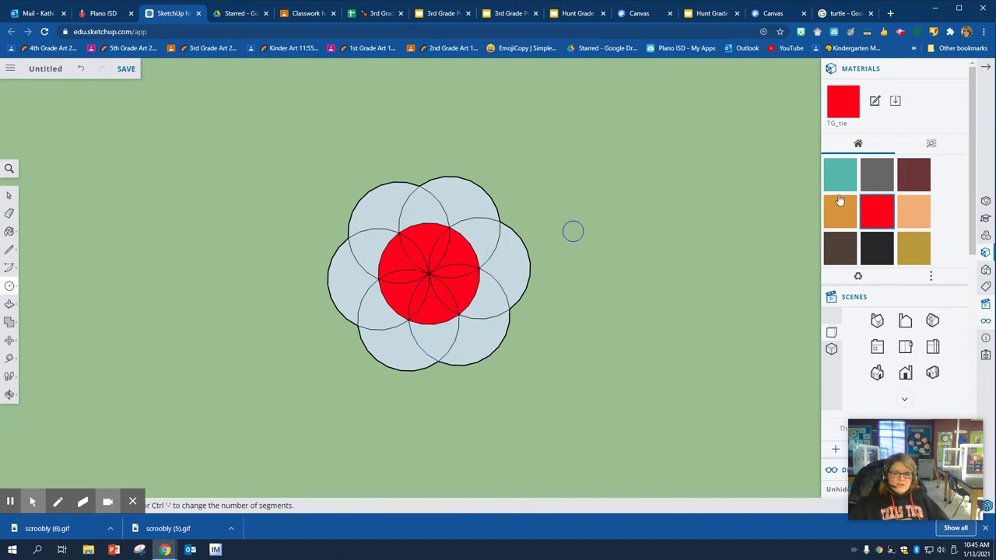
# Paint the outer petal areas yellow from the Colors materials collection.
pyautogui.click(934, 145)
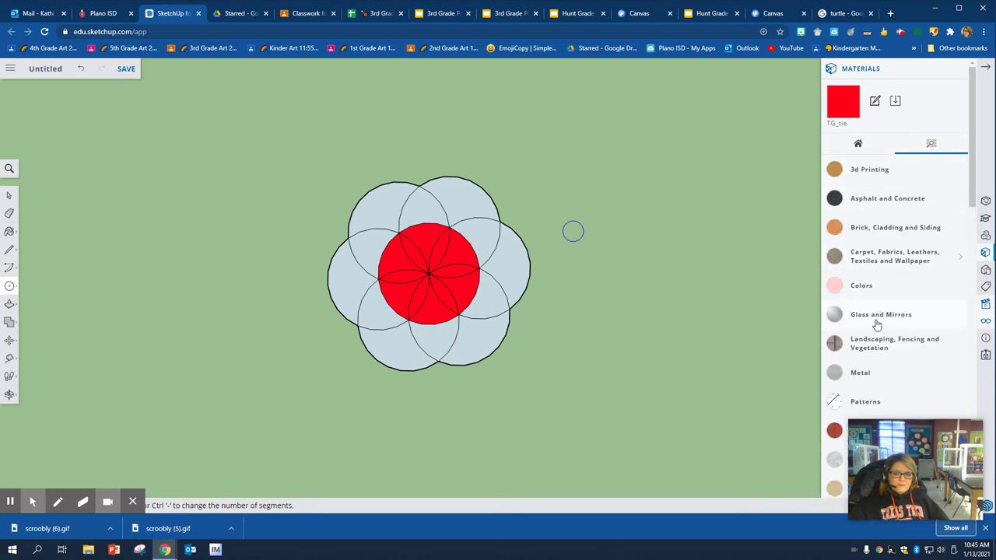
pyautogui.click(881, 285)
pyautogui.scroll(-5, 894, 308)
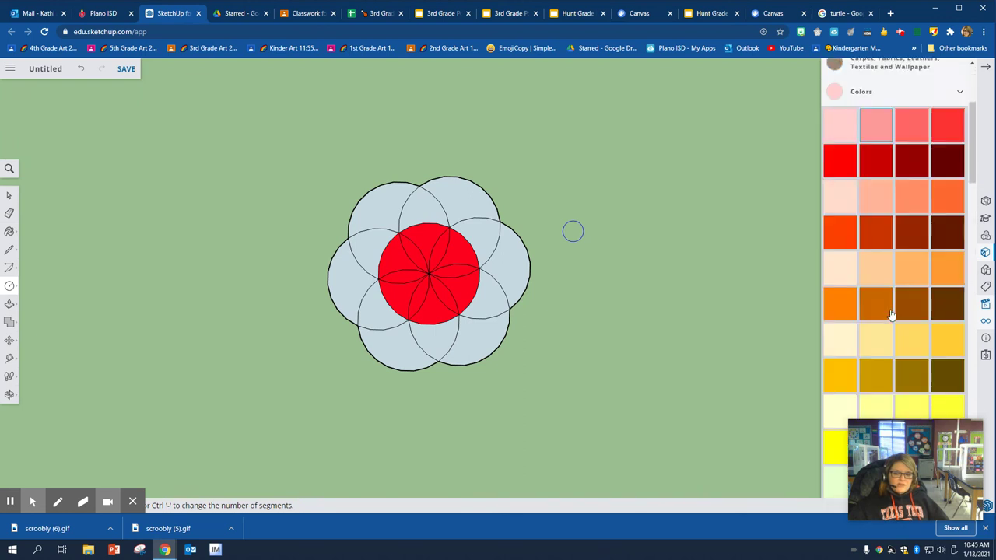
pyautogui.click(876, 229)
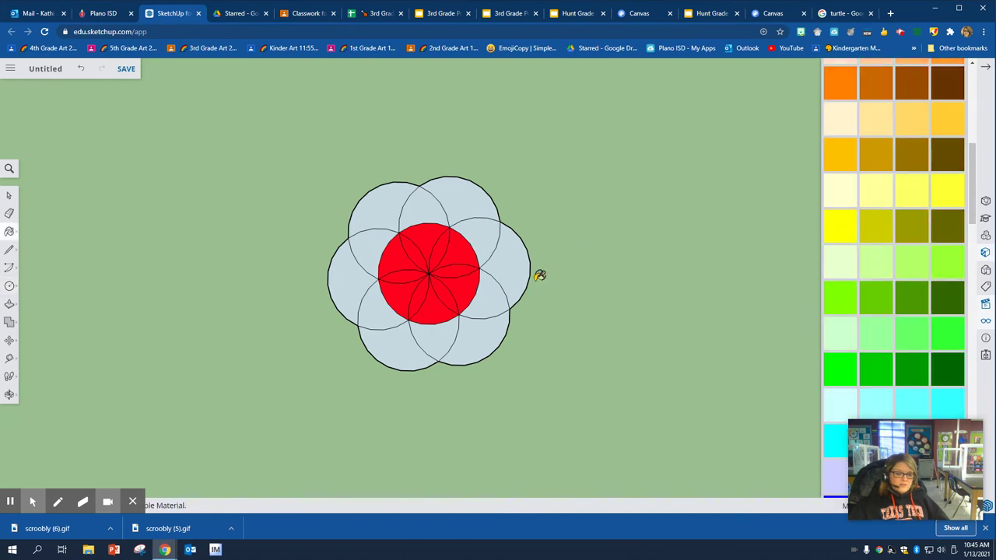
pyautogui.click(523, 269)
pyautogui.click(469, 189)
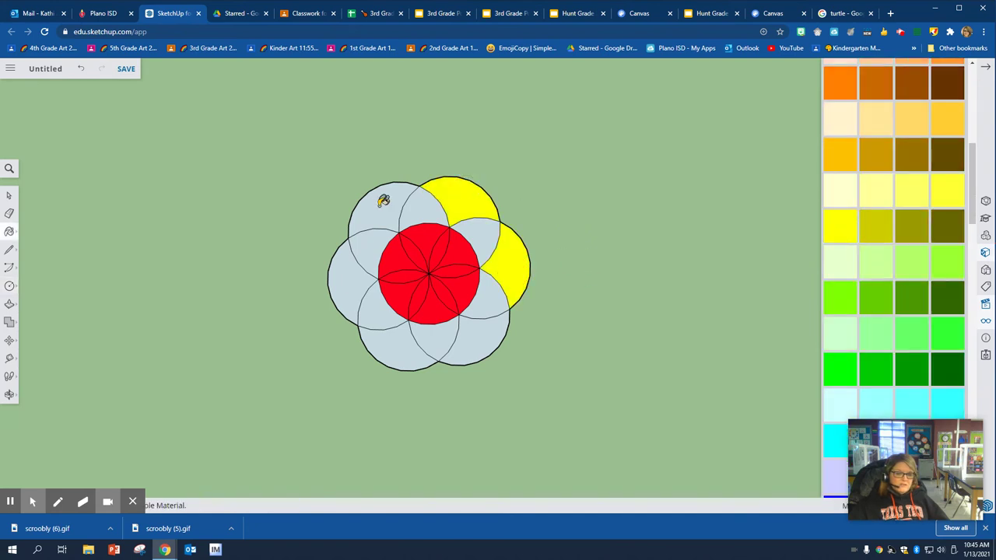
pyautogui.click(385, 203)
pyautogui.click(344, 283)
pyautogui.click(414, 339)
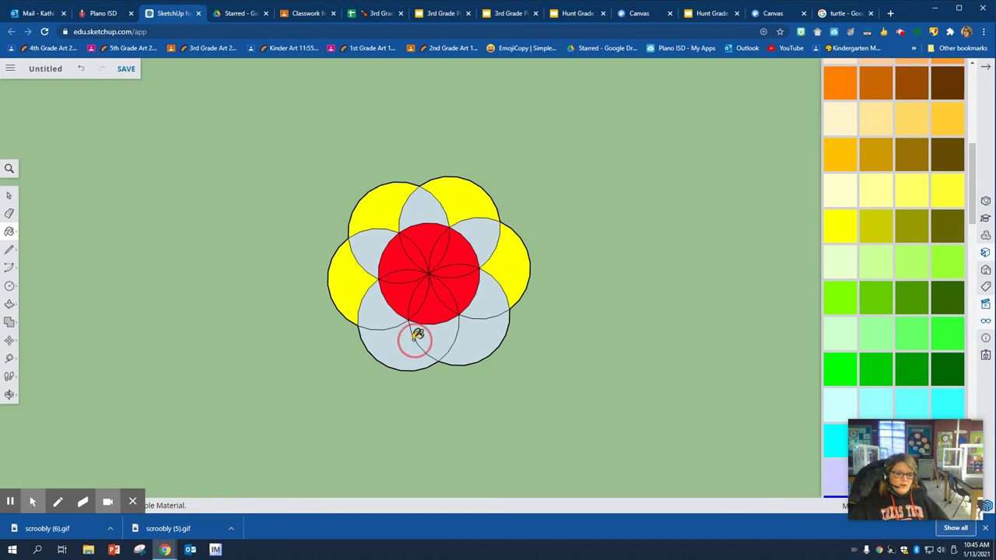
pyautogui.click(389, 342)
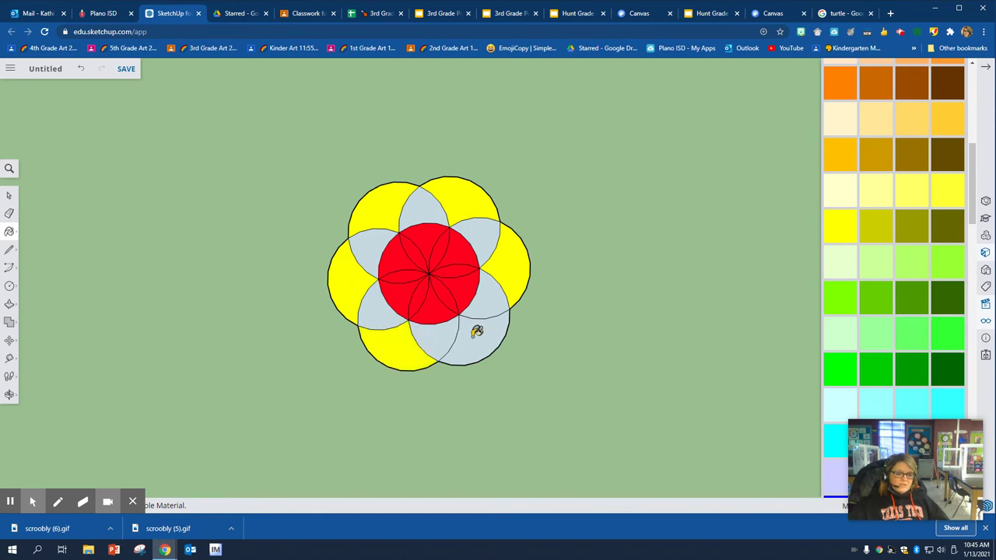
pyautogui.click(477, 332)
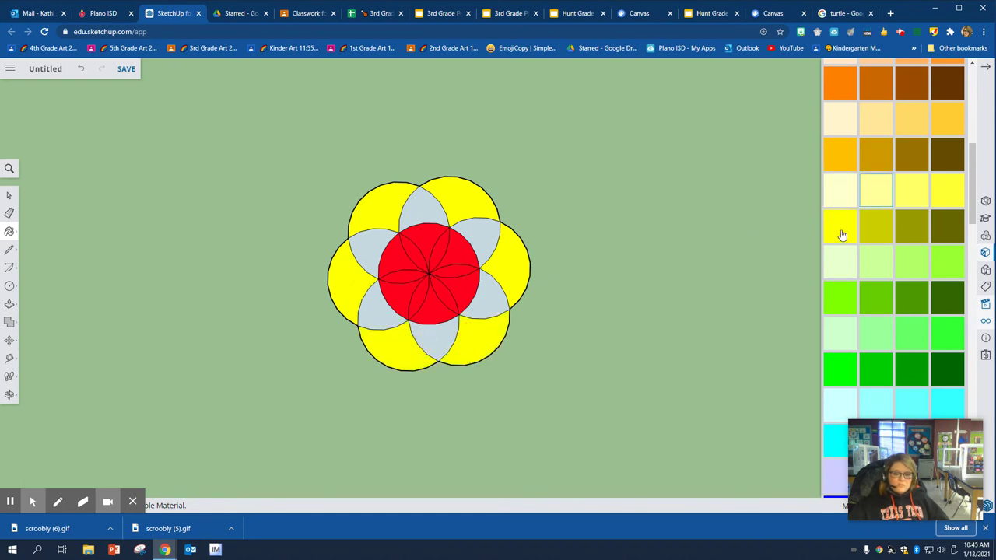
# Paint the six inner petals around the red centre light green.
pyautogui.click(487, 231)
pyautogui.click(423, 207)
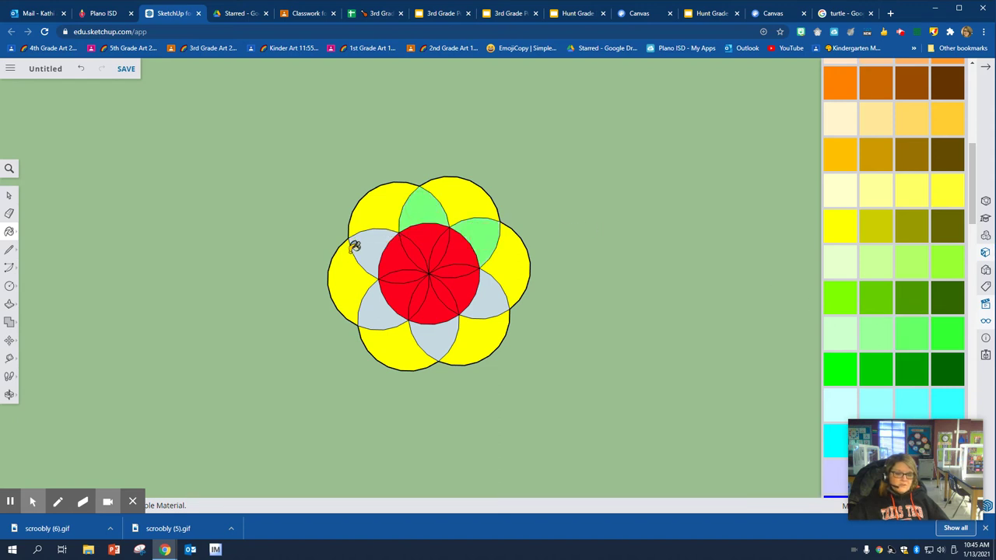
pyautogui.click(366, 235)
pyautogui.click(384, 304)
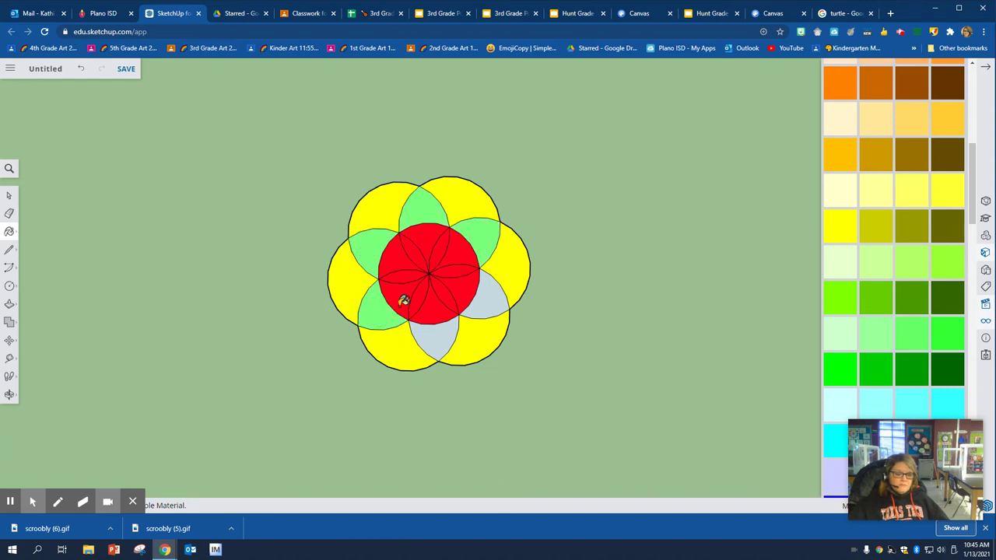
pyautogui.click(443, 333)
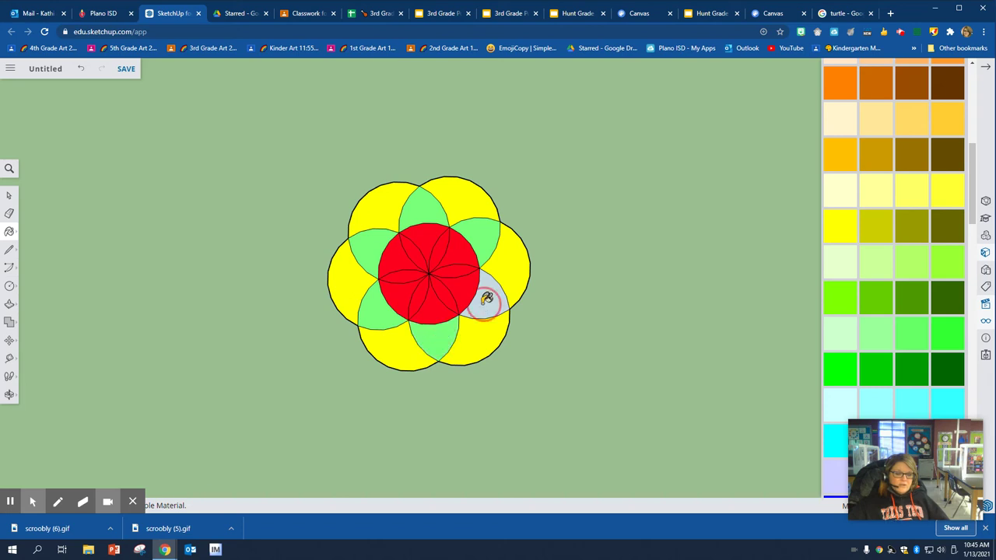
pyautogui.click(484, 296)
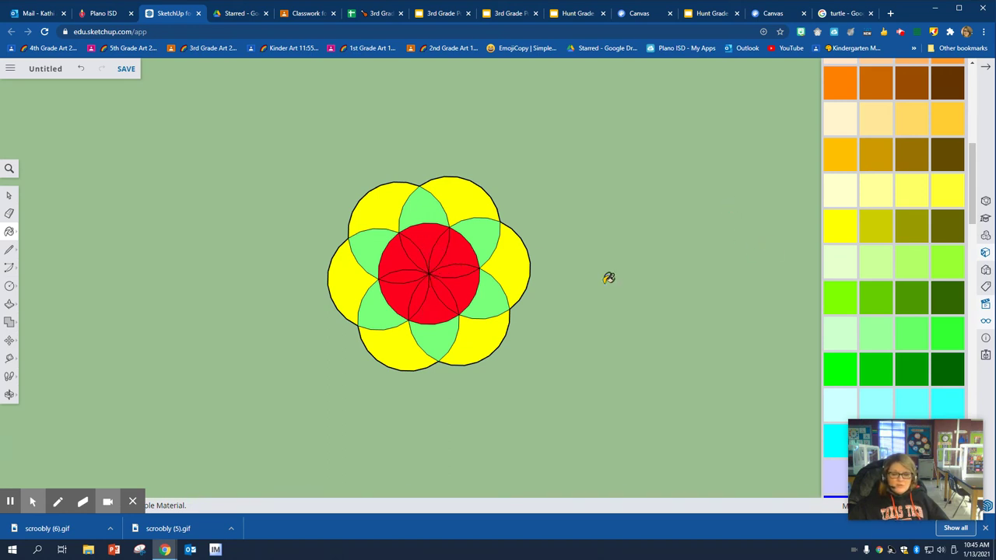
# Draw the first outer circles on the top-right, top and left petal endpoints.
pyautogui.click(10, 288)
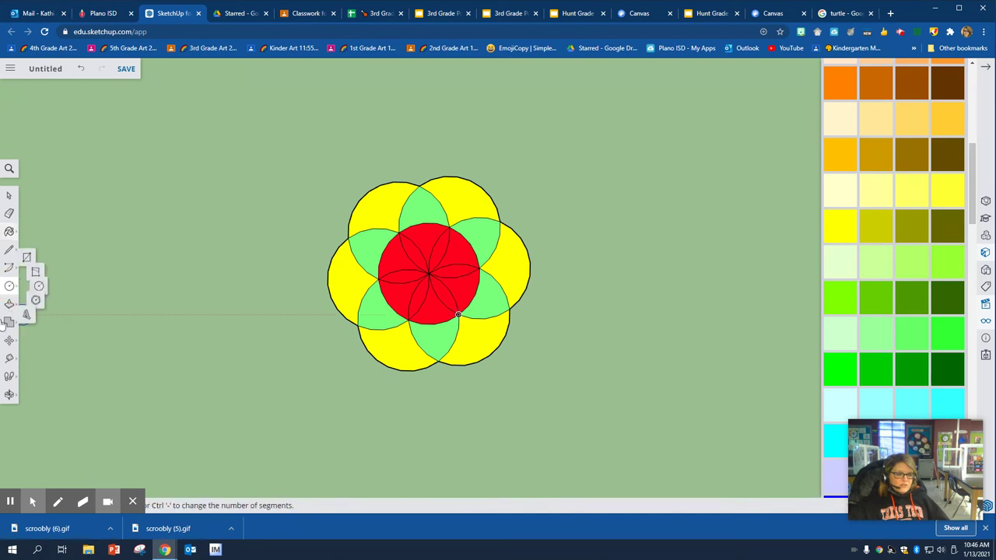
pyautogui.click(53, 286)
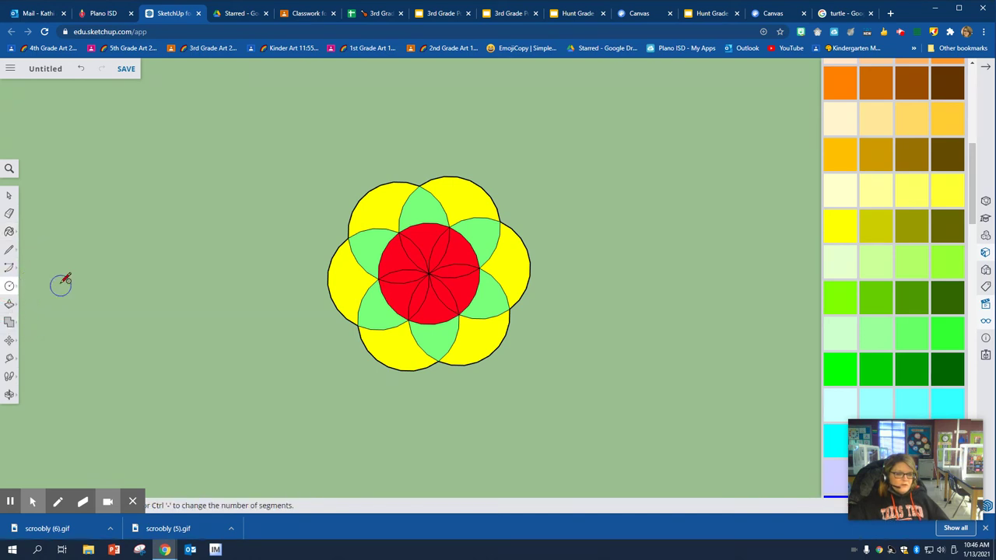
pyautogui.click(500, 220)
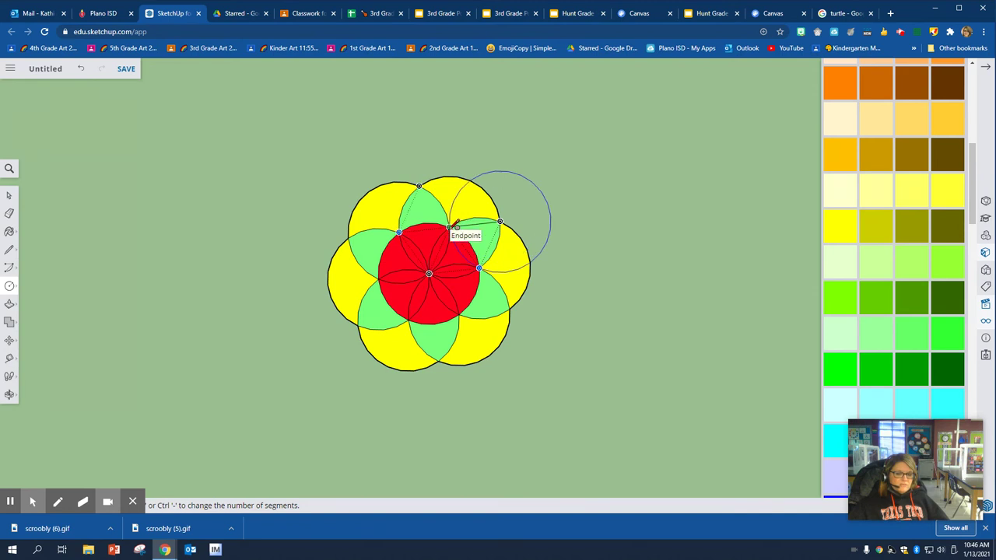
pyautogui.click(455, 224)
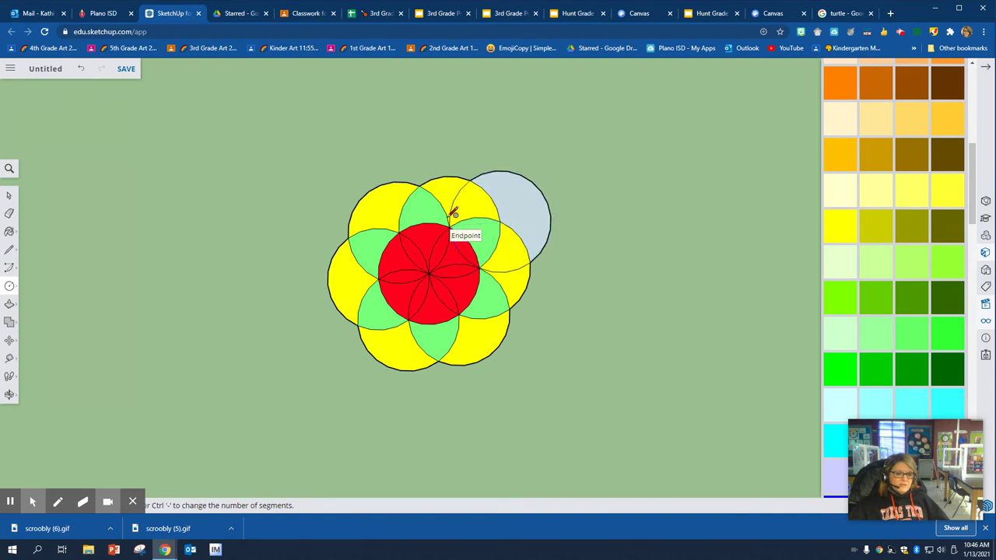
pyautogui.click(420, 185)
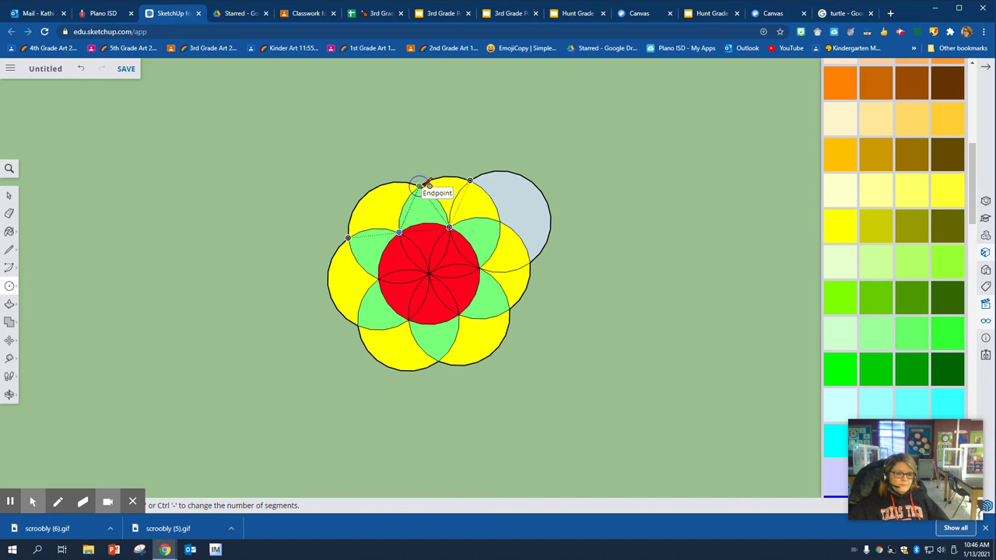
pyautogui.click(400, 232)
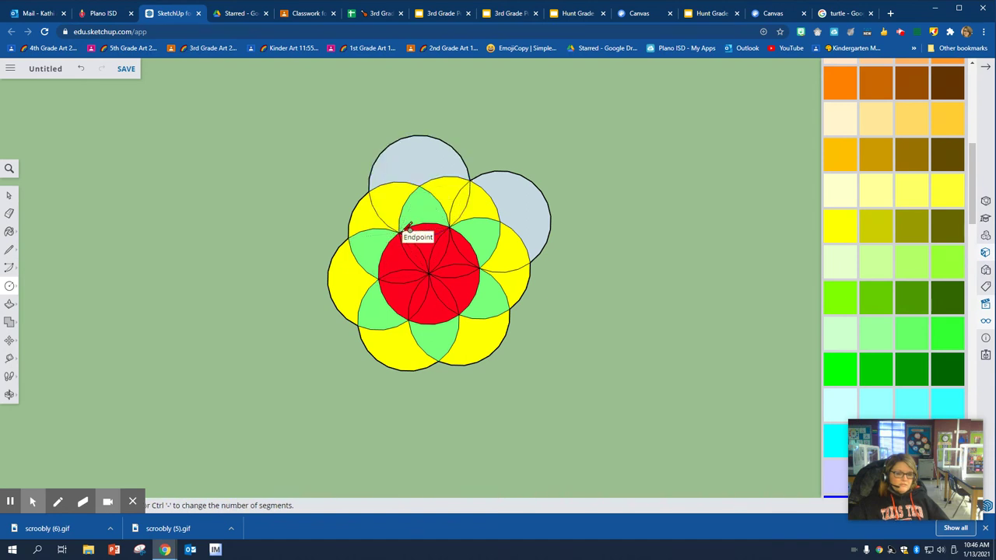
pyautogui.click(399, 232)
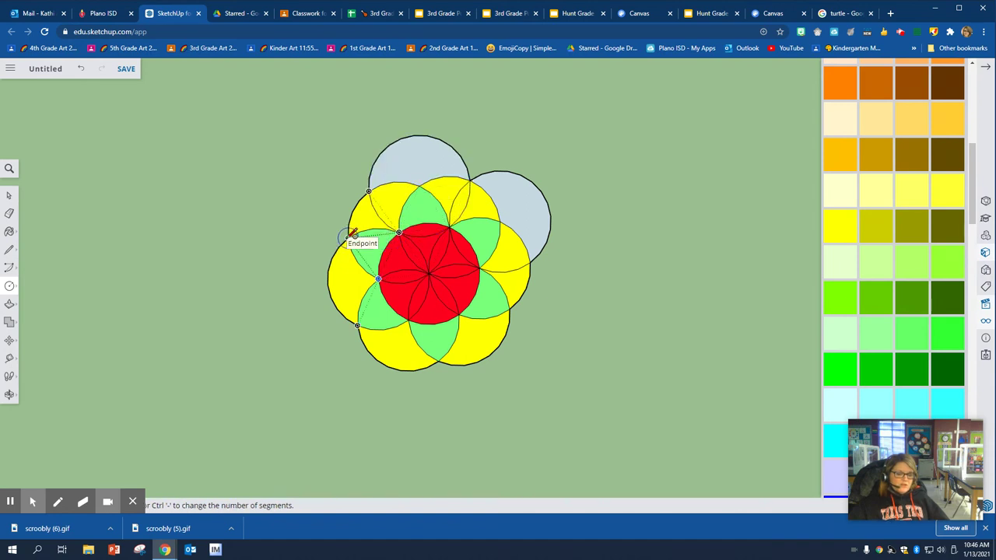
pyautogui.click(355, 235)
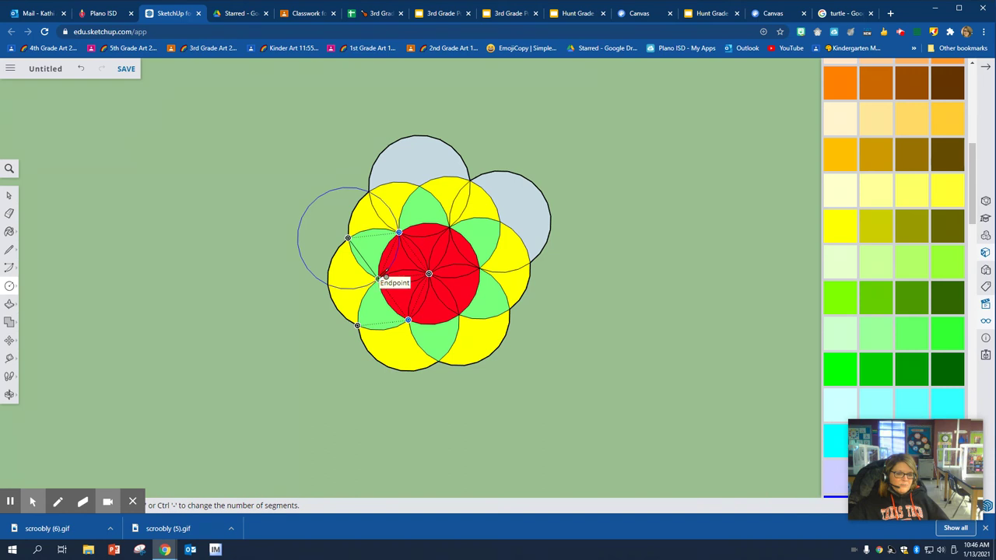
pyautogui.click(381, 278)
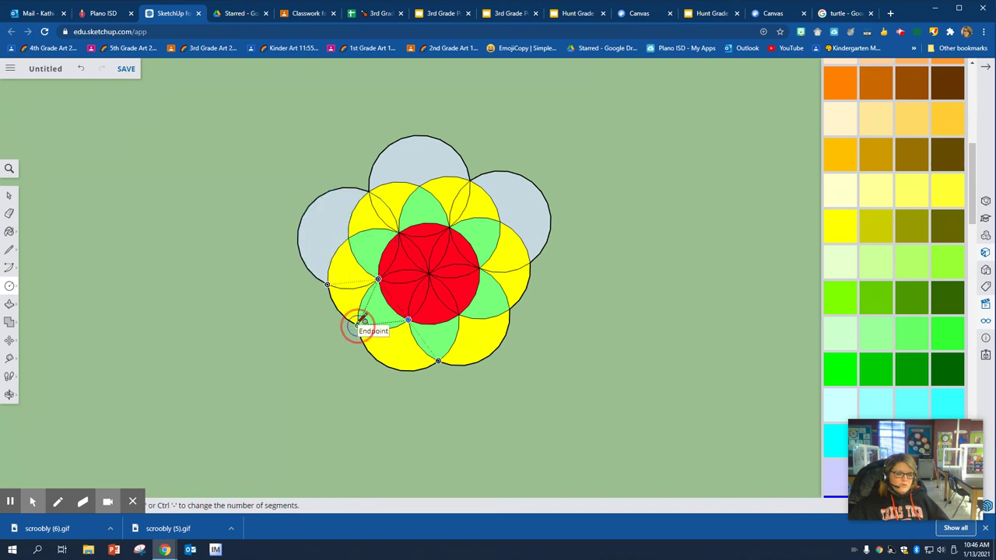
# Draw the lower-left, bottom and right outer circles, cancelling an oversized one.
pyautogui.click(357, 325)
pyautogui.click(408, 319)
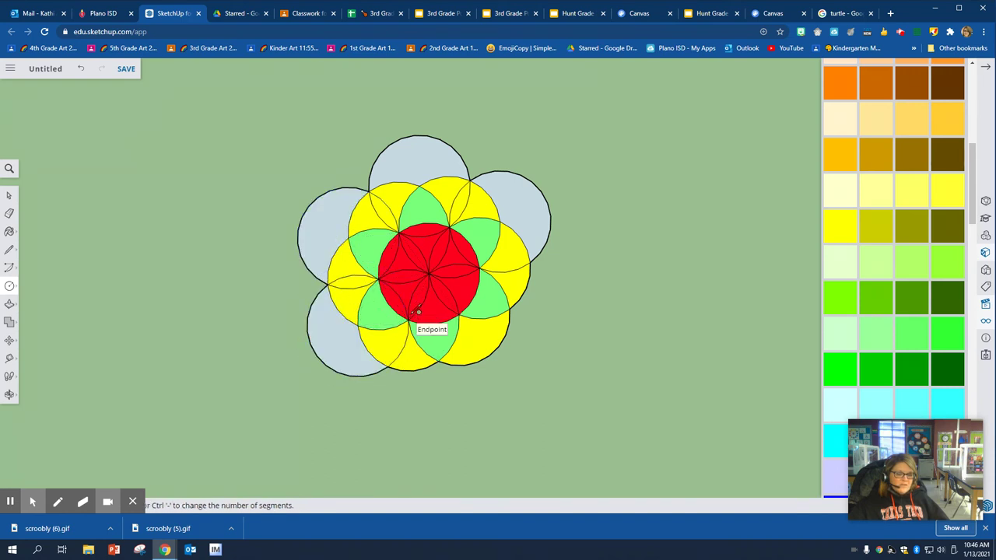
pyautogui.click(439, 359)
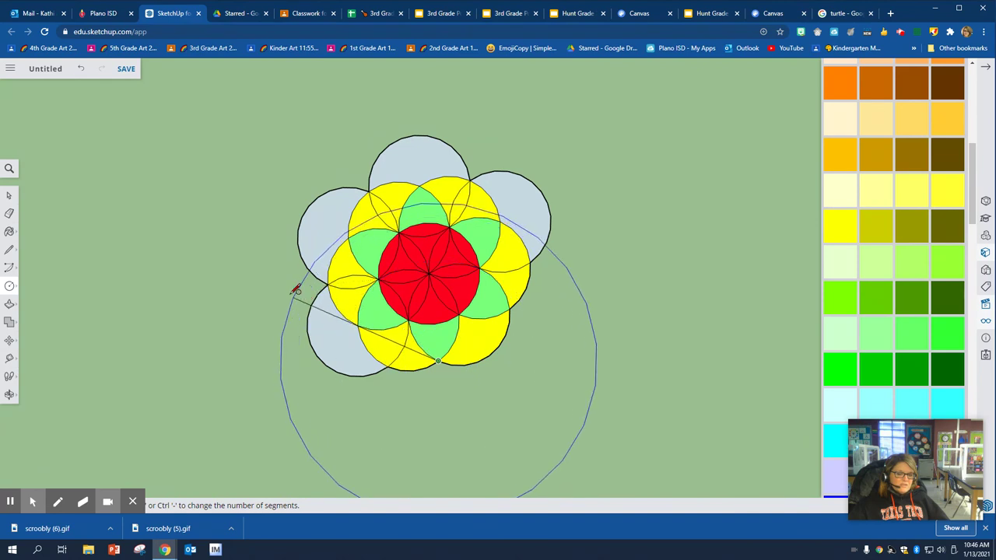
pyautogui.press('Escape')
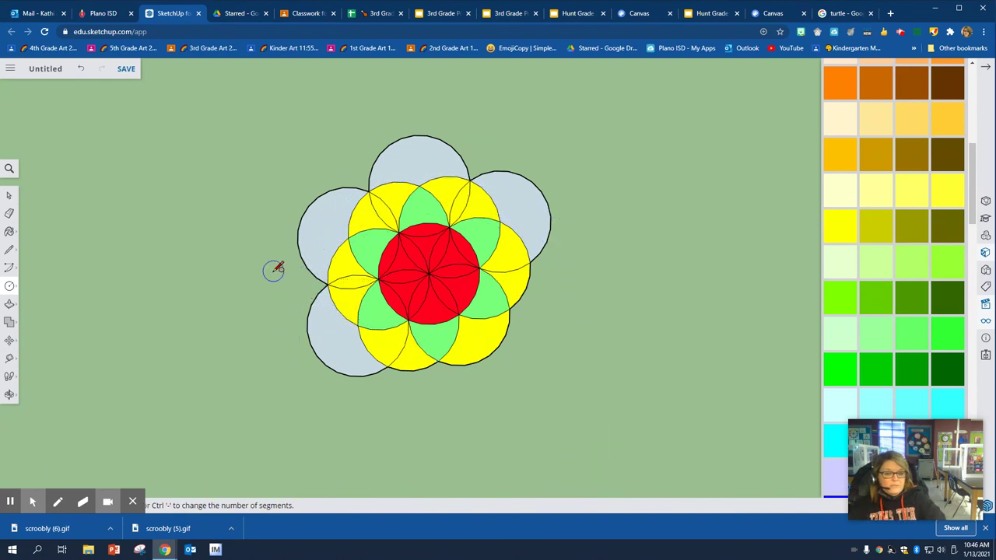
pyautogui.click(438, 359)
pyautogui.click(408, 320)
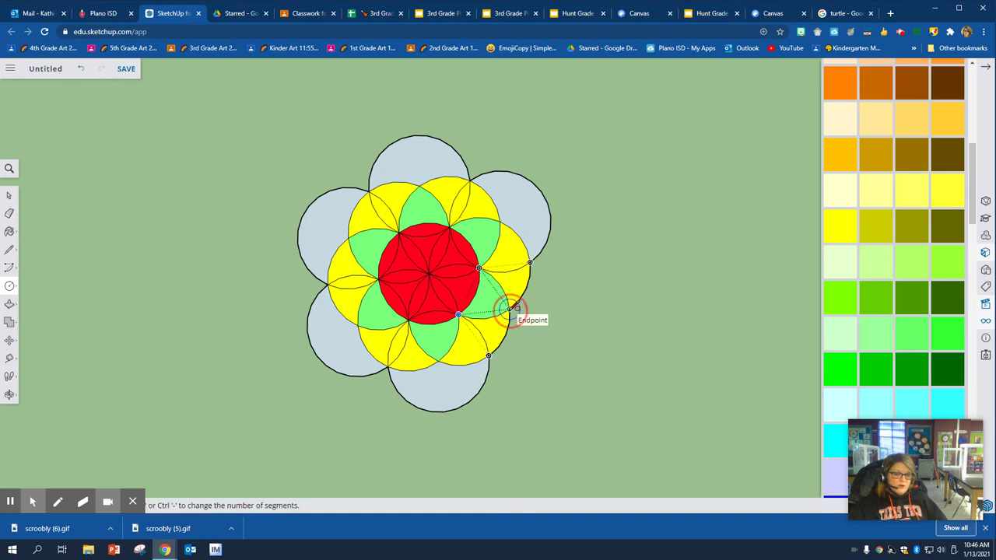
pyautogui.click(509, 310)
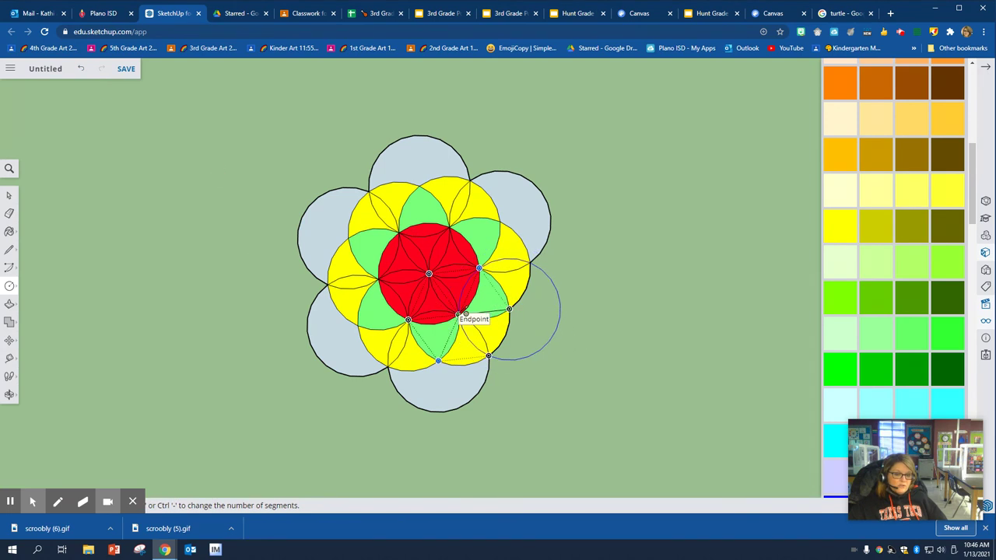
pyautogui.click(459, 313)
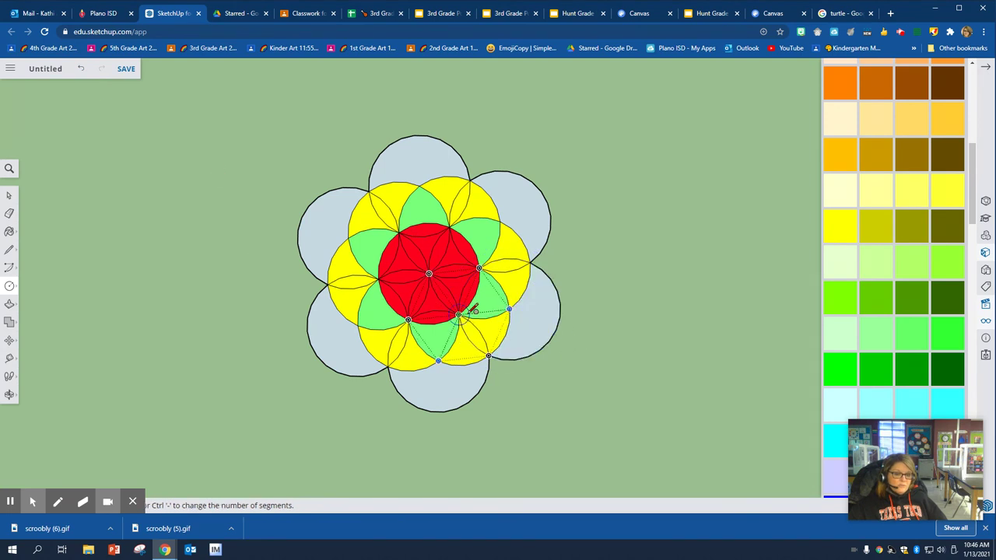
pyautogui.click(986, 306)
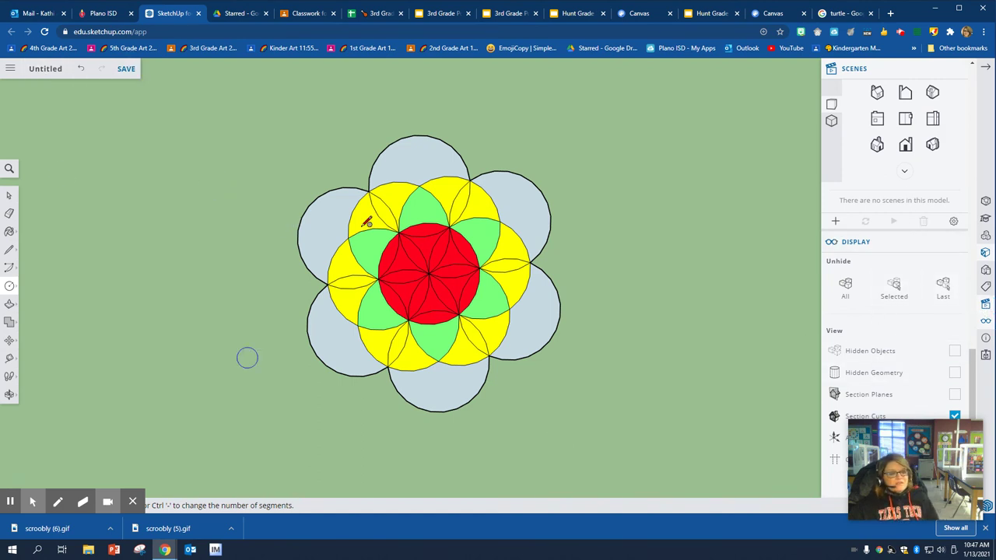
# Rename the untitled model to 'flower 4' and bring up the Google Drive save picker.
pyautogui.click(60, 71)
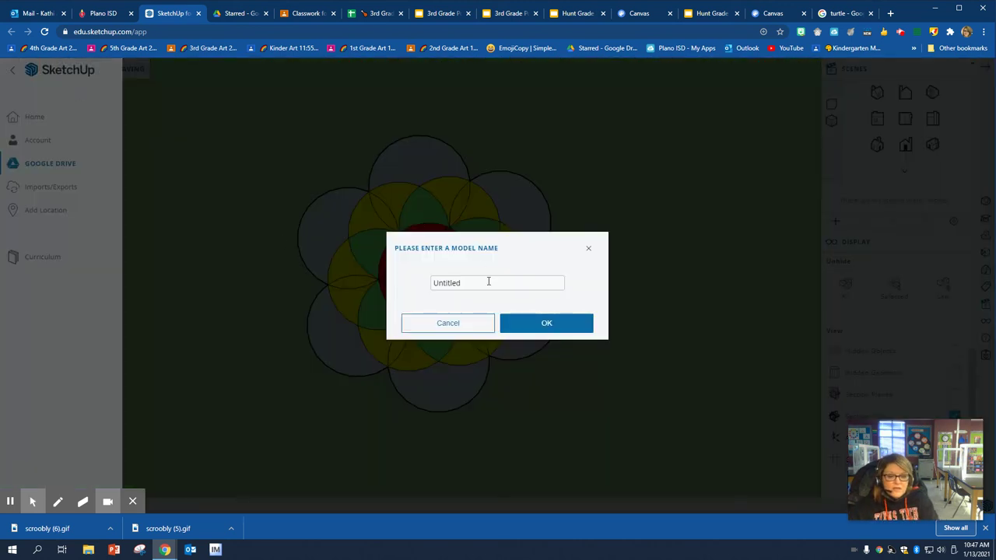
pyautogui.click(487, 280)
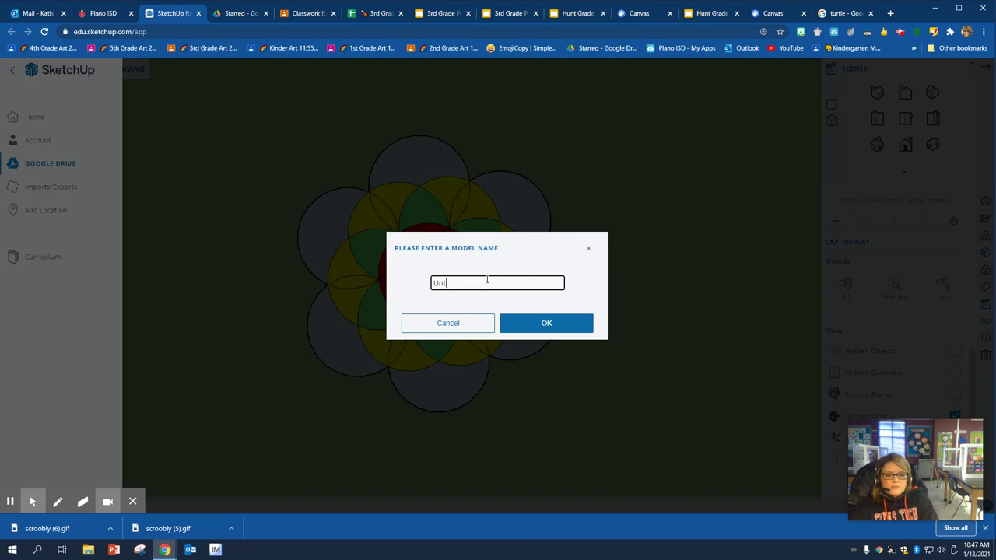
pyautogui.press('BackSpace')
pyautogui.press('BackSpace')
pyautogui.press('BackSpace')
pyautogui.write('flower 4')
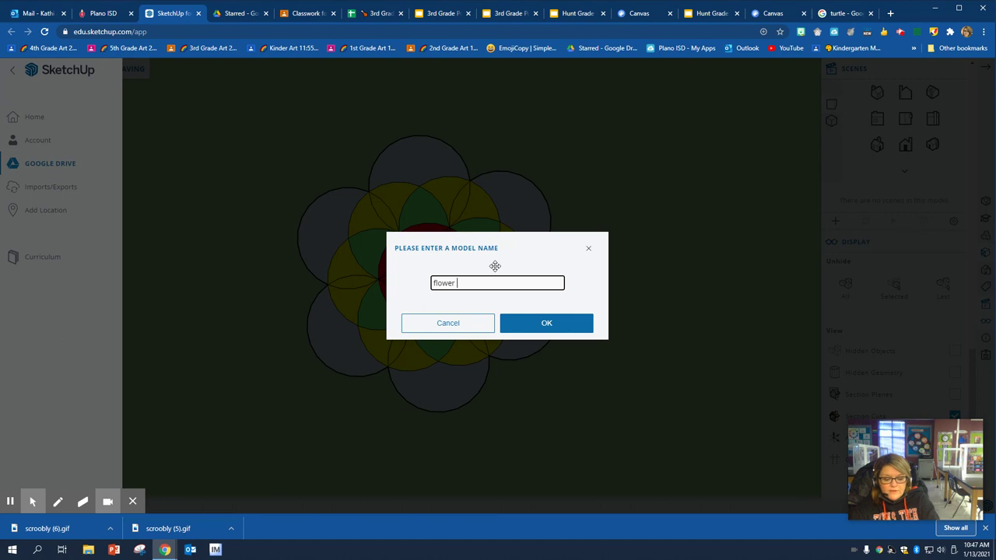
pyautogui.click(523, 324)
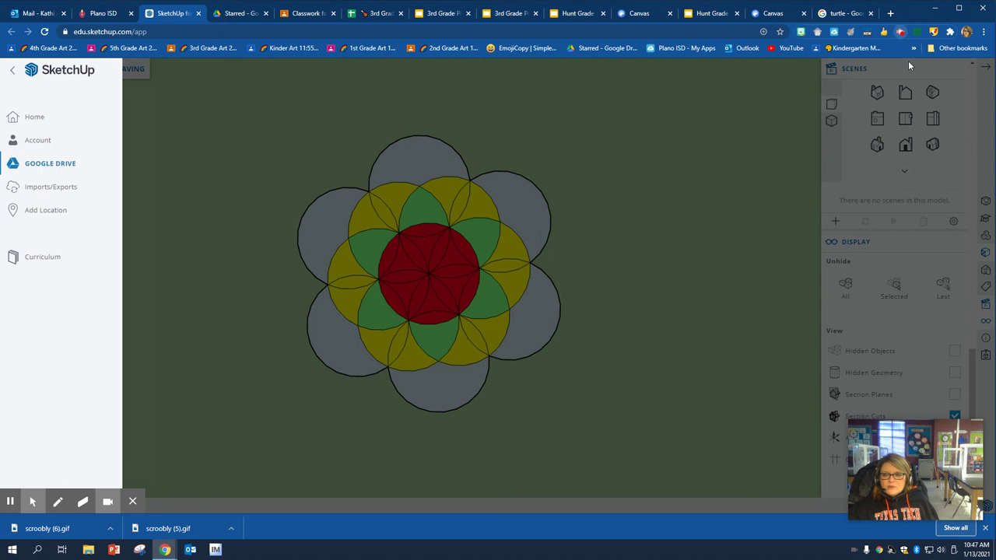
pyautogui.click(900, 32)
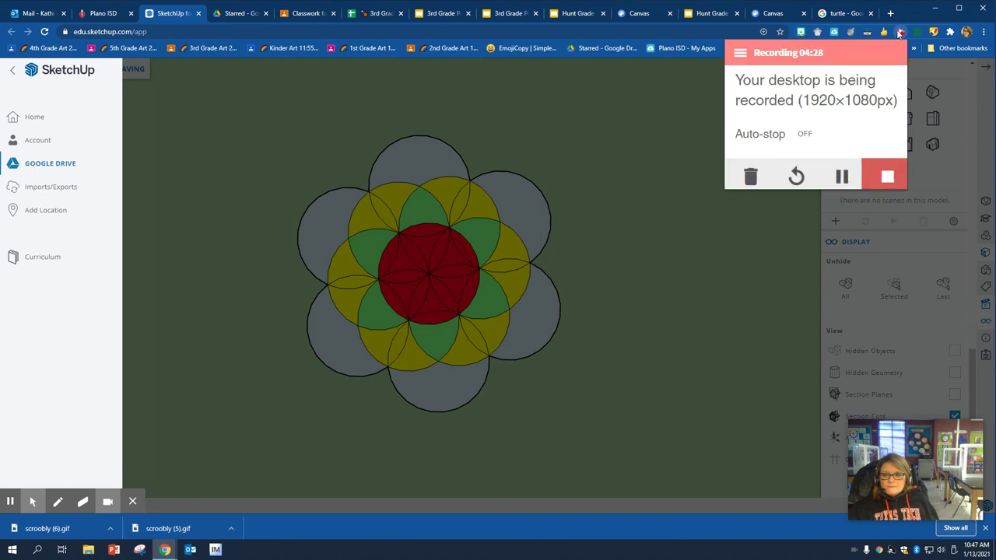
pyautogui.click(841, 176)
# Save 'flower 4' into the art folder.
pyautogui.click(841, 176)
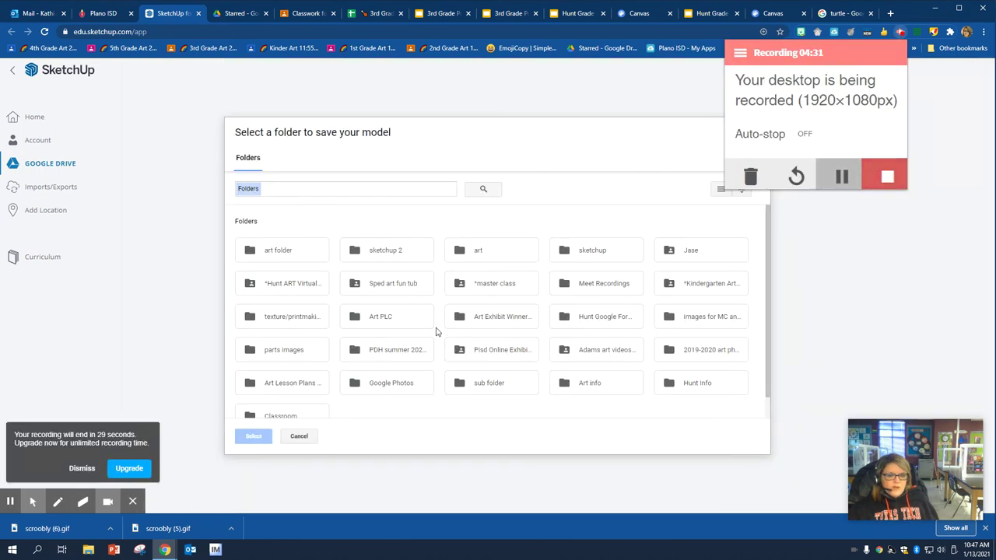
pyautogui.click(268, 252)
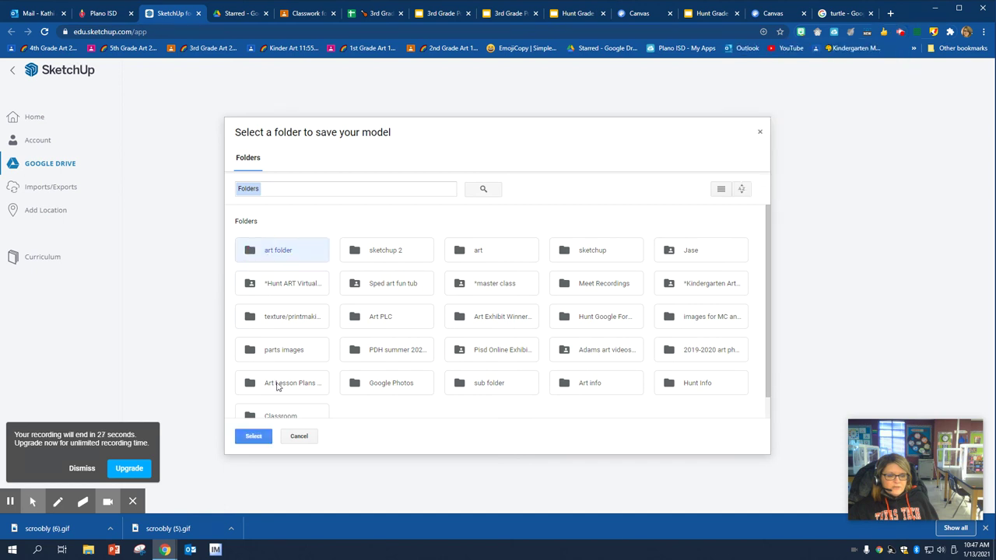
pyautogui.click(255, 437)
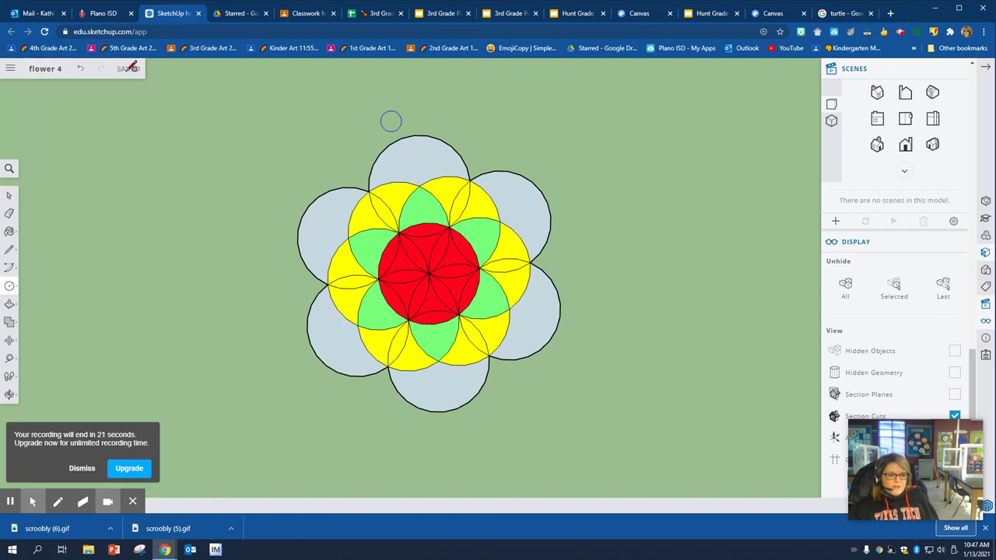
# Return to the SketchUp home page, then show the Google apps list in a new tab.
pyautogui.click(11, 69)
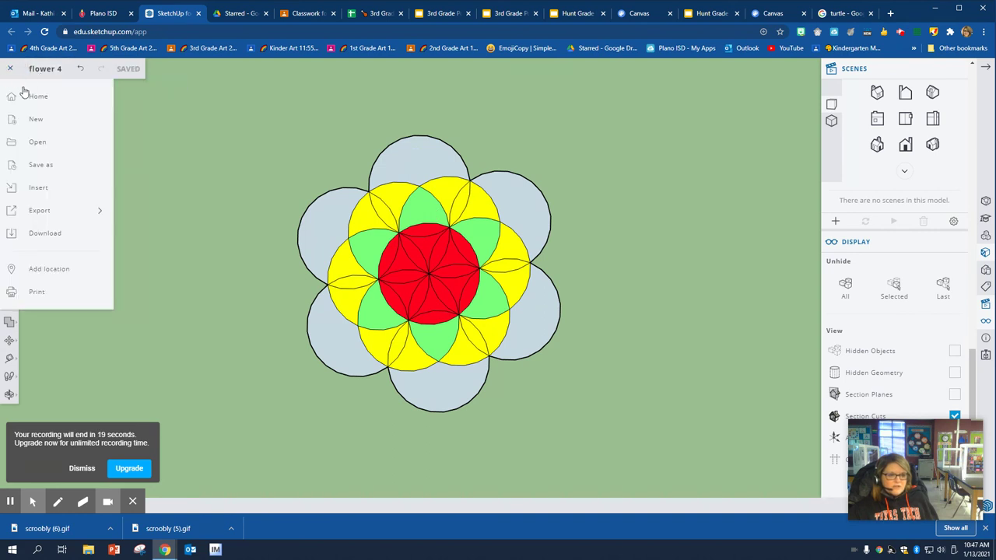
pyautogui.click(27, 96)
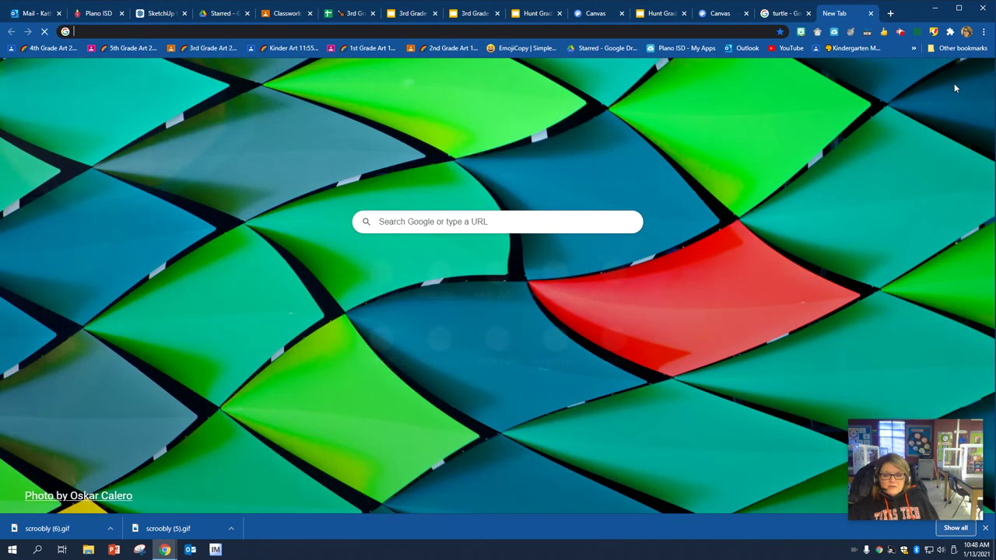
pyautogui.click(951, 74)
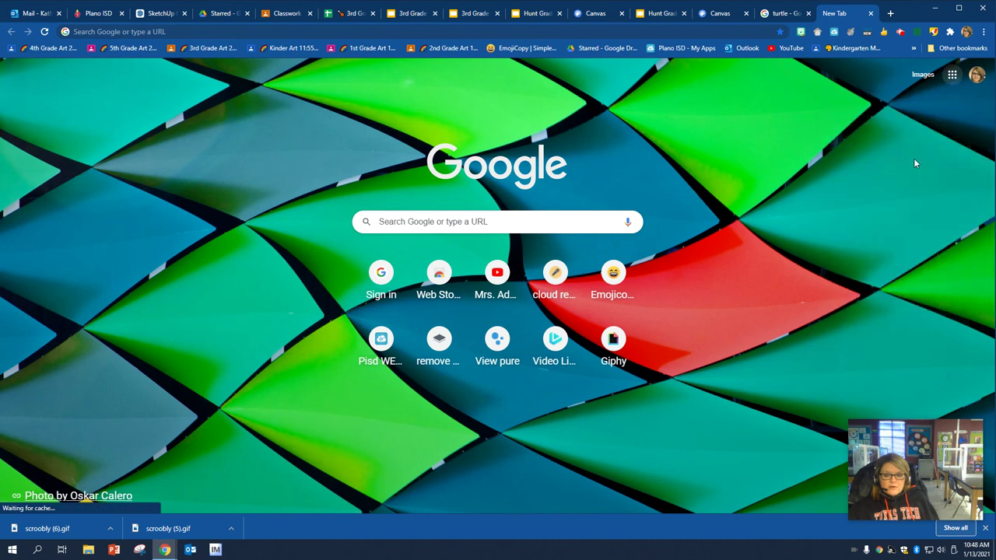